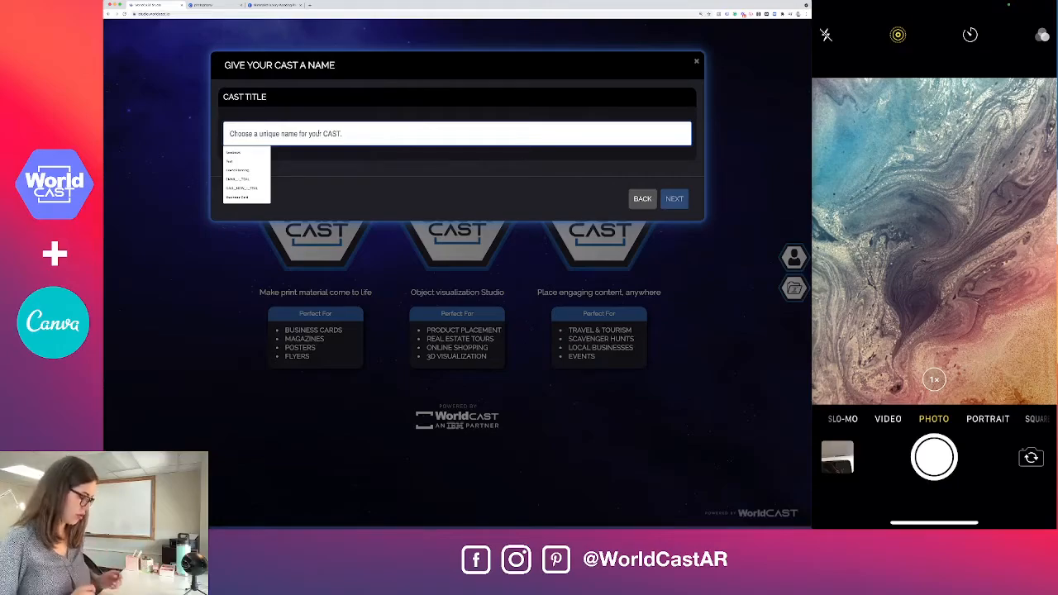
# - Name the cast "Wedding" and start a new Canva postcard design as its image source
pyautogui.write('Wedding')
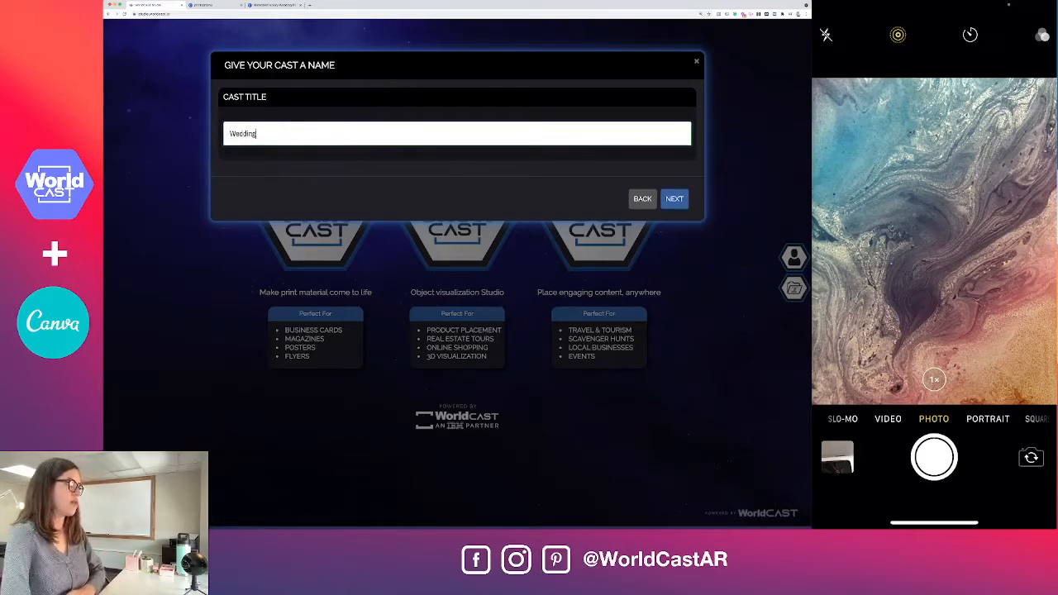
pyautogui.click(671, 199)
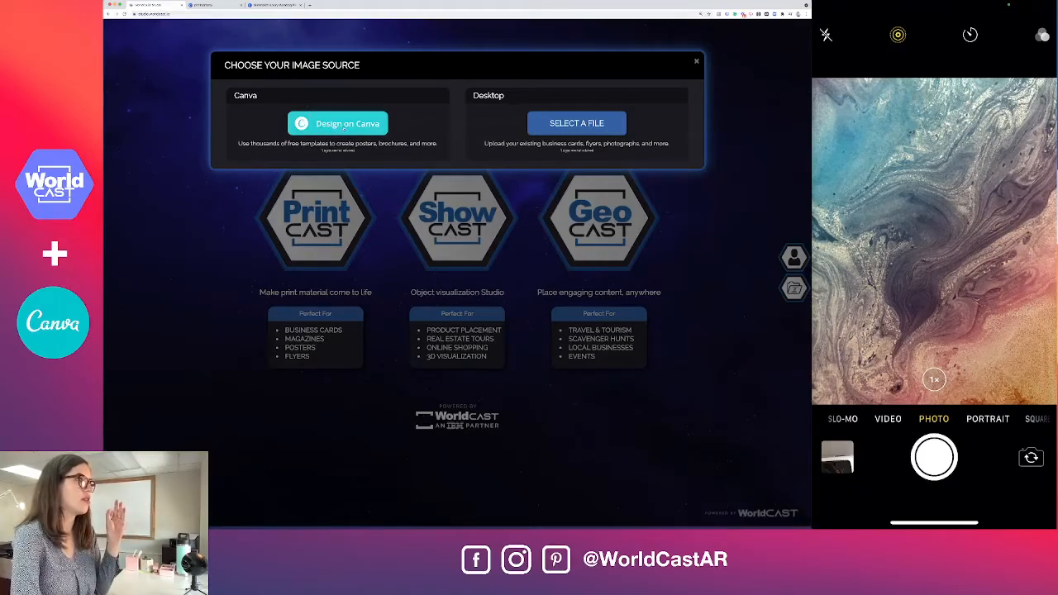
pyautogui.click(344, 124)
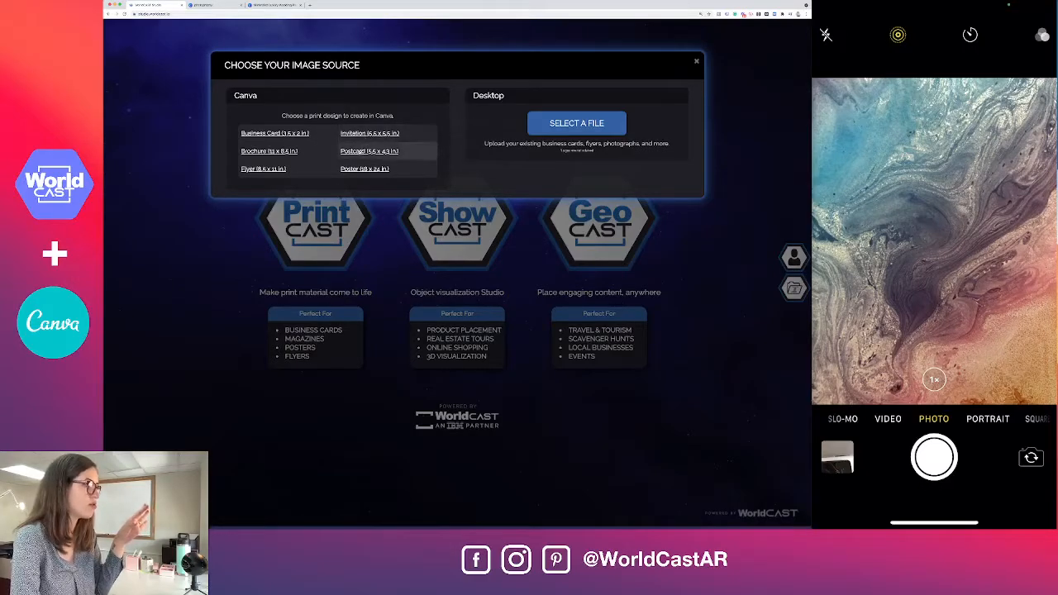
pyautogui.click(359, 151)
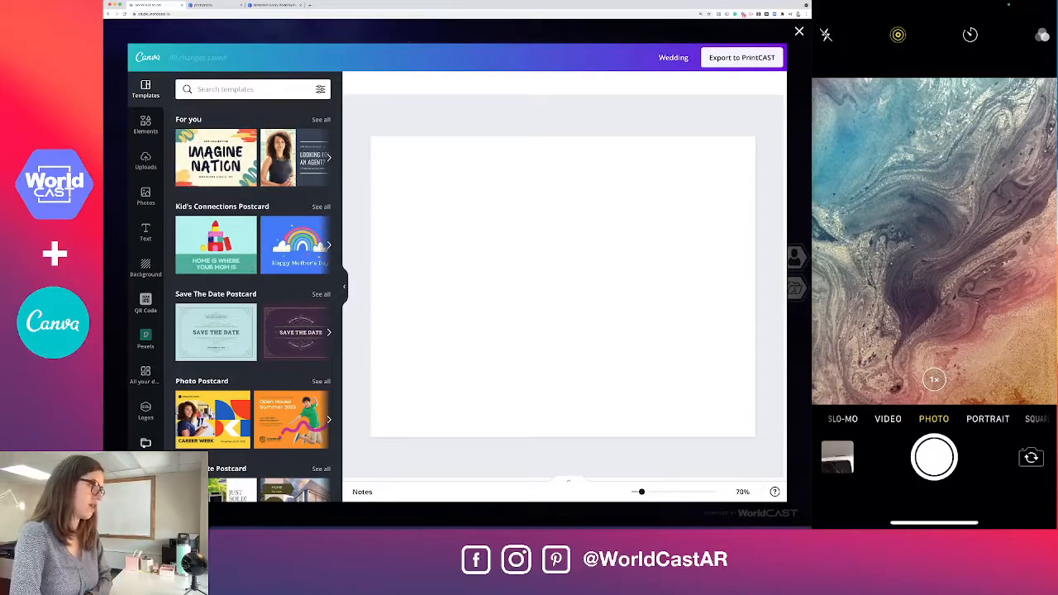
# - Apply the saved Wedding Photography design to the postcard, export it to PrintCAST and create the cast
pyautogui.click(145, 444)
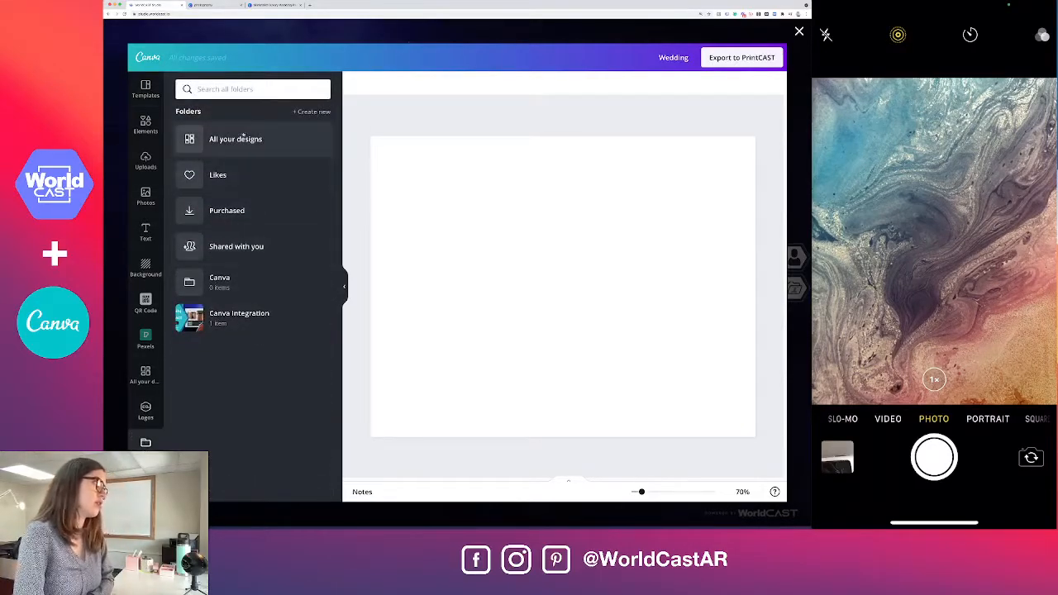
pyautogui.click(145, 374)
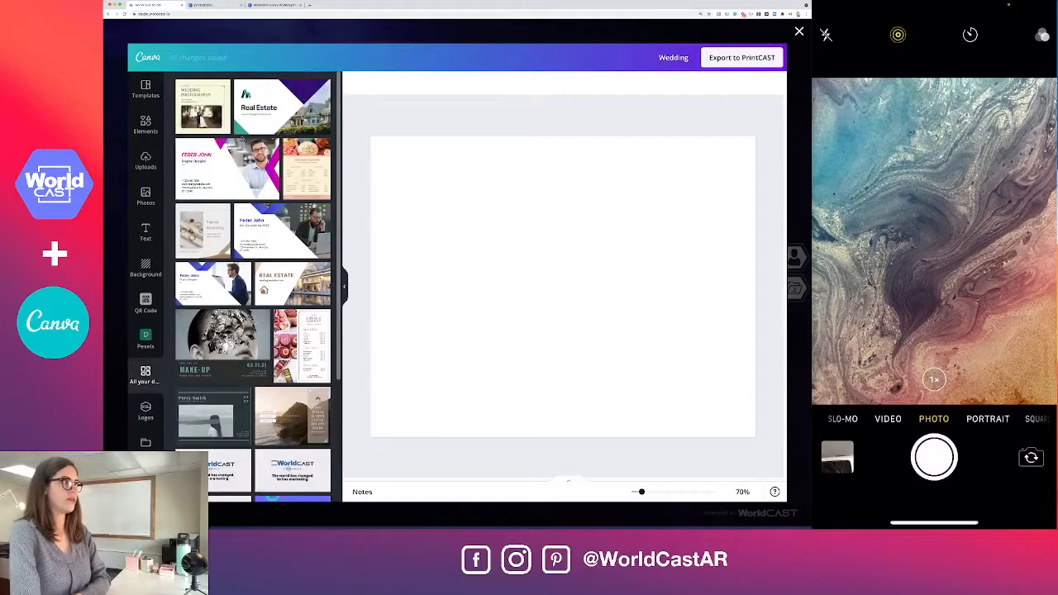
pyautogui.click(203, 108)
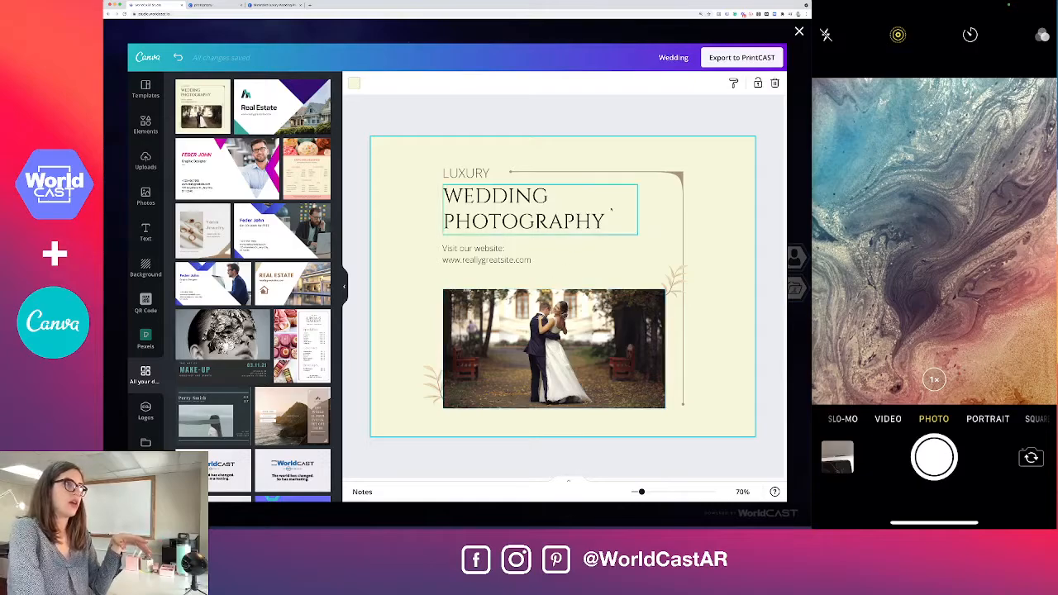
pyautogui.click(723, 59)
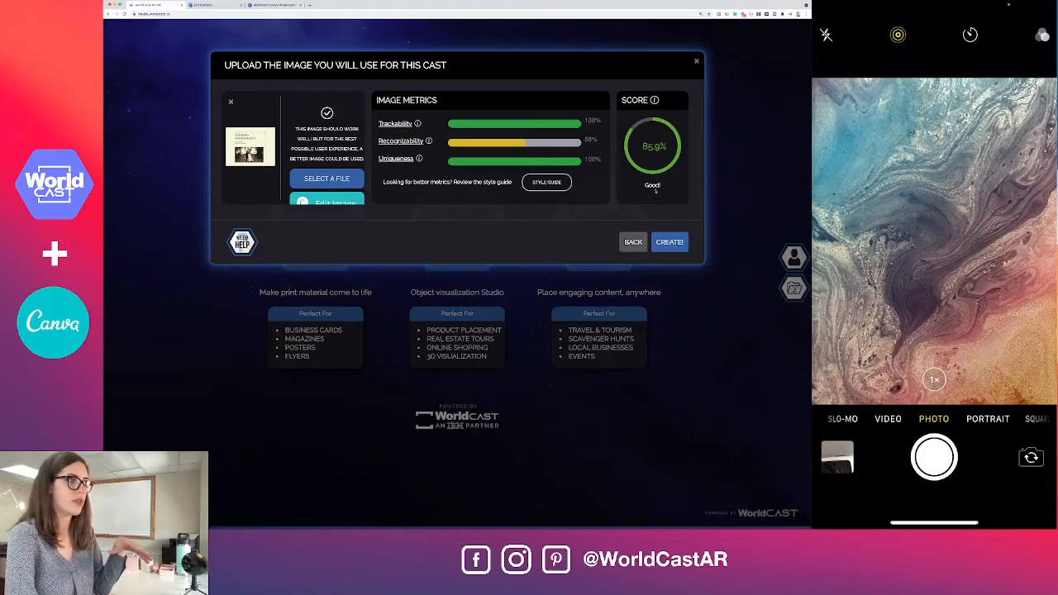
pyautogui.click(667, 243)
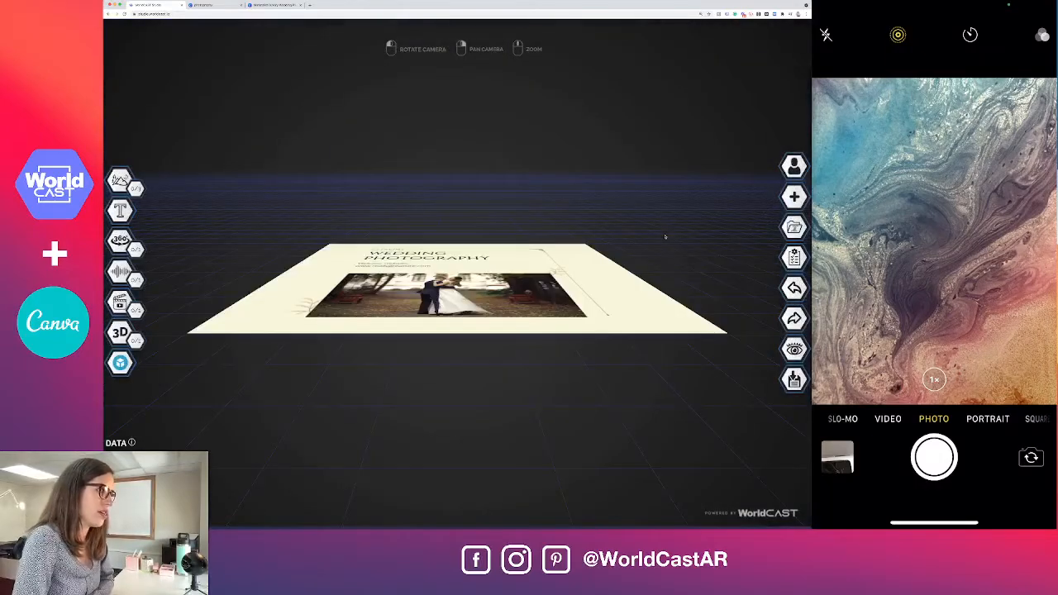
# - Add the white Instagram icon from the image library to the cast as a new button
pyautogui.moveTo(665, 237); pyautogui.dragTo(670, 293)
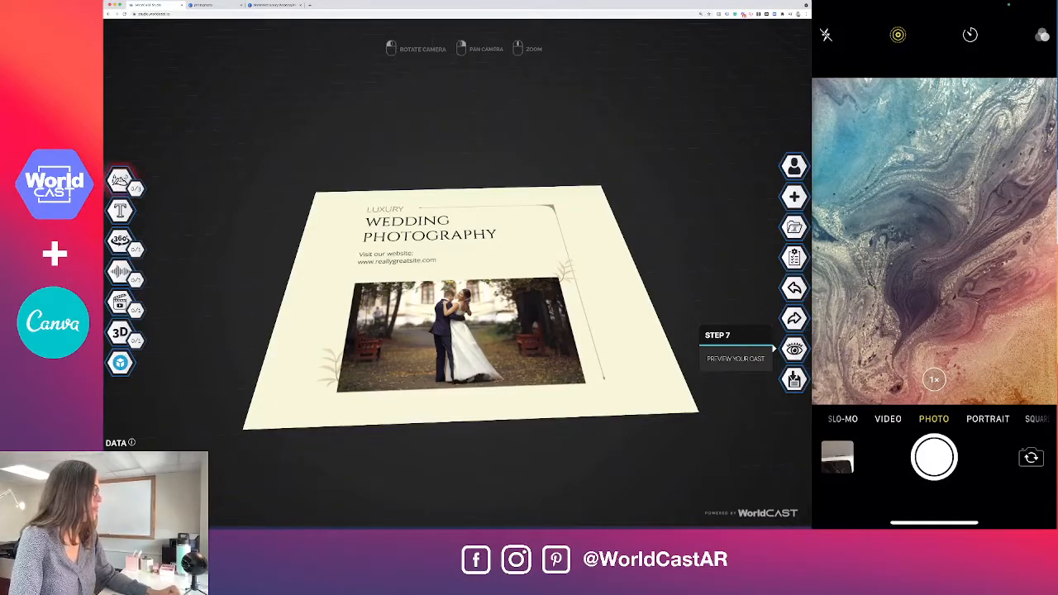
pyautogui.moveTo(124, 182)
pyautogui.click(169, 178)
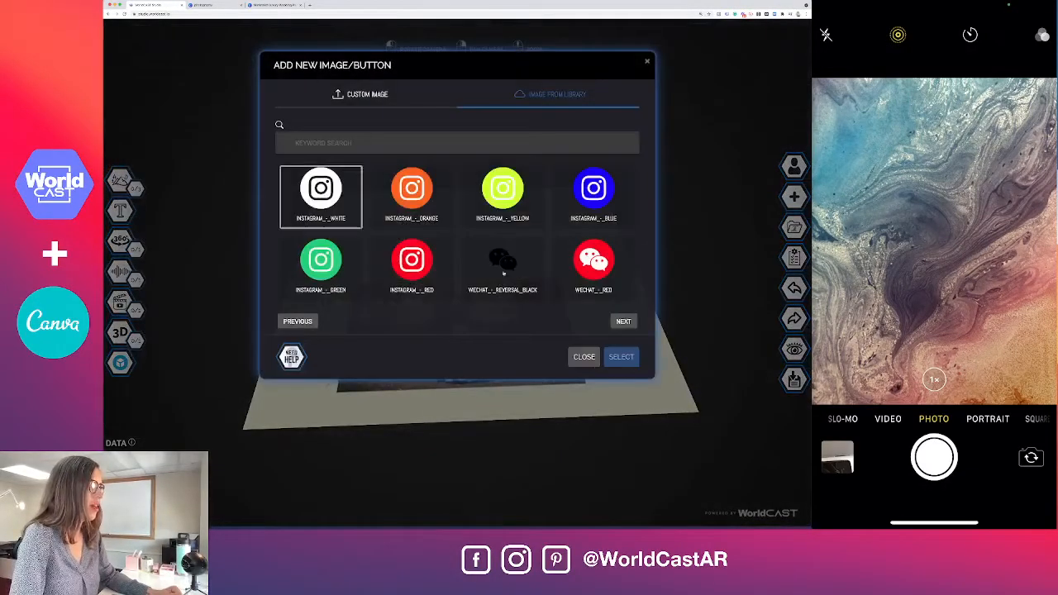
pyautogui.click(318, 193)
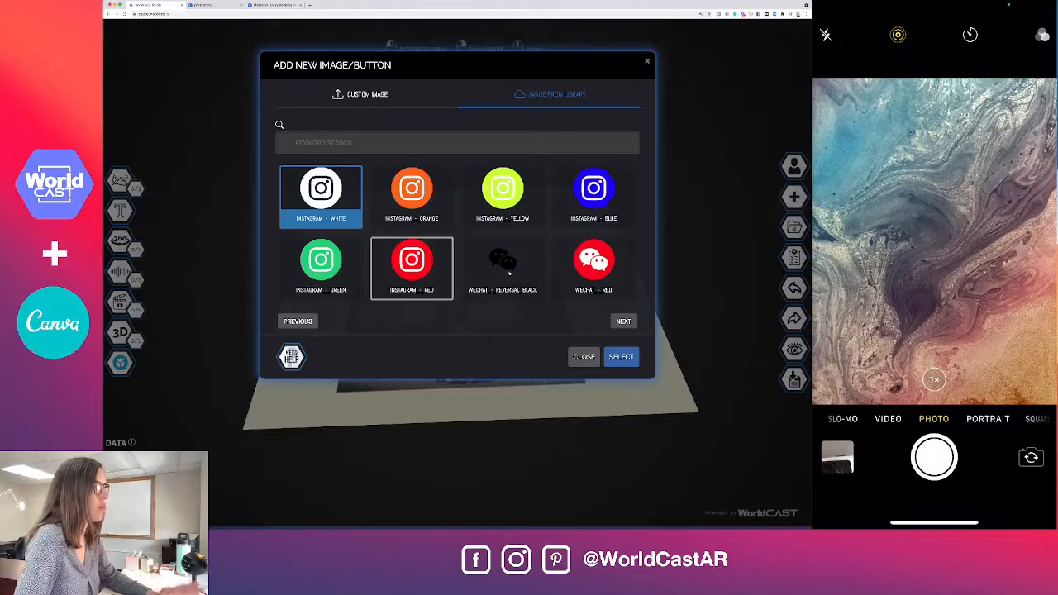
pyautogui.click(612, 357)
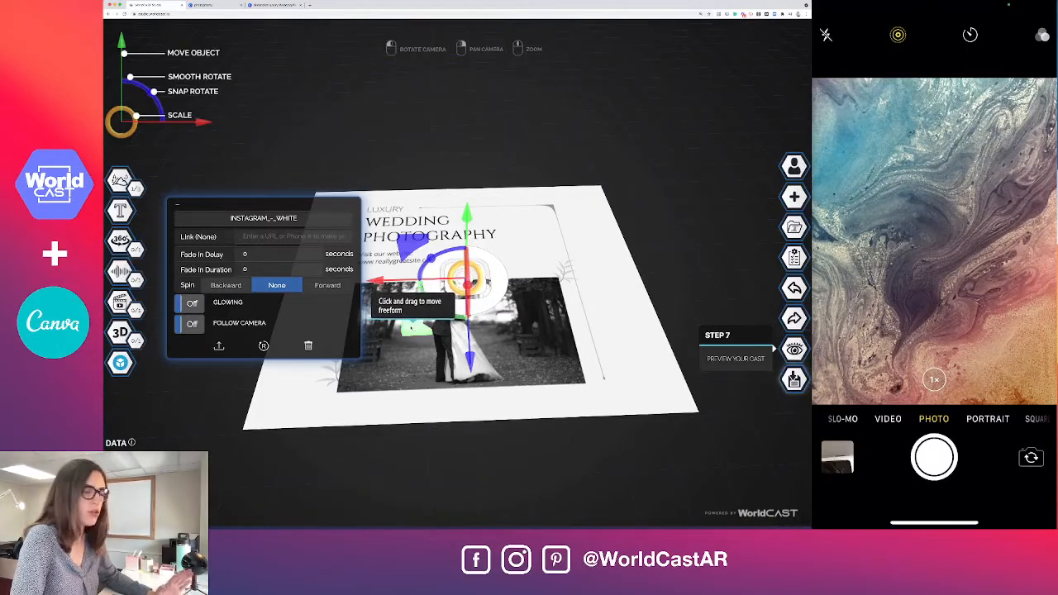
# - Shrink the Instagram icon, place it beside the Wedding Photography title and open its link for editing
pyautogui.moveTo(412, 327); pyautogui.dragTo(485, 267)
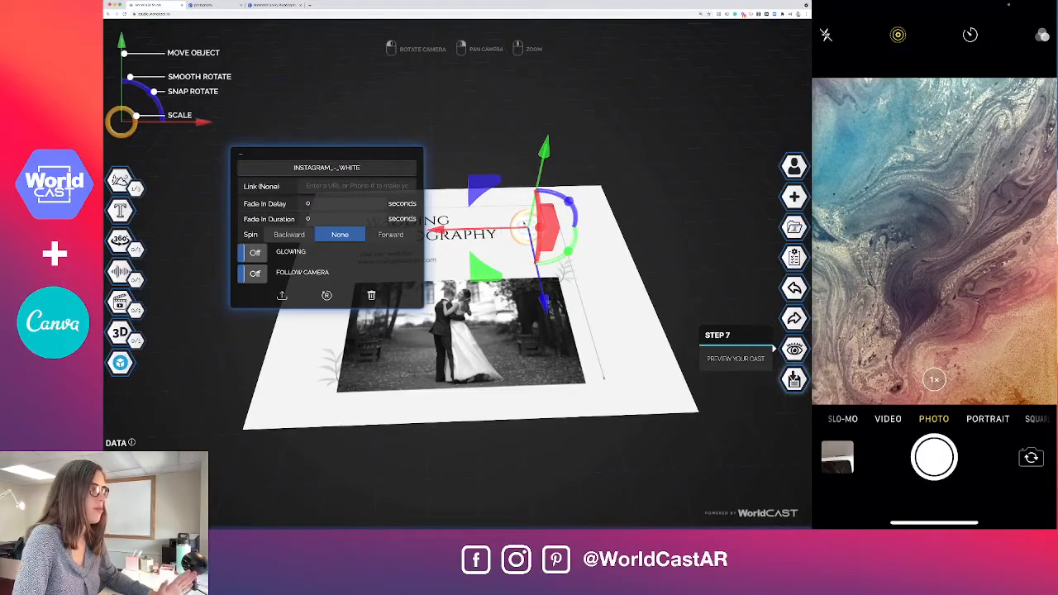
pyautogui.click(598, 259)
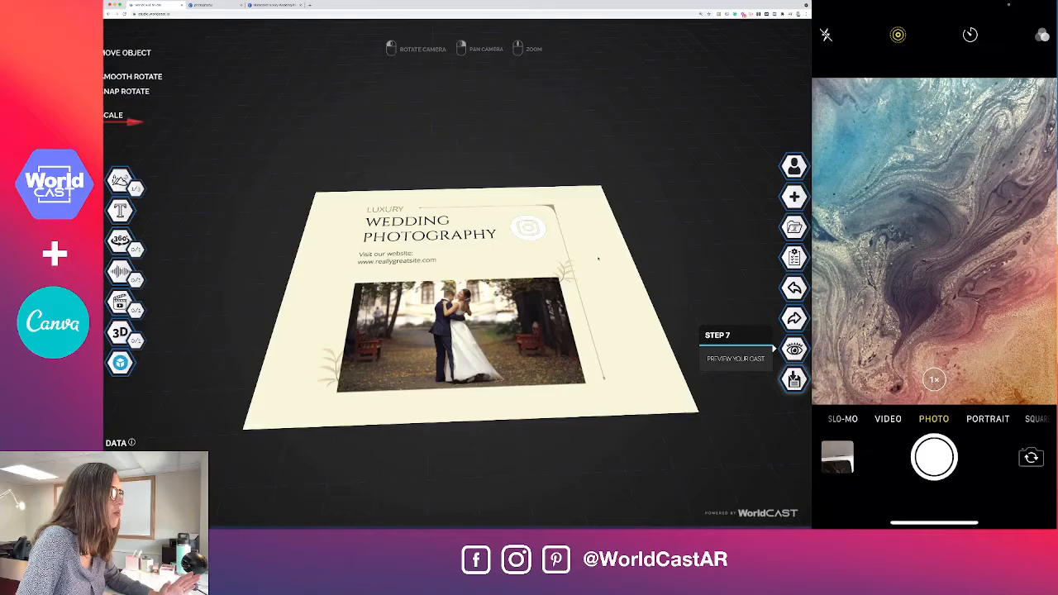
pyautogui.moveTo(529, 287); pyautogui.dragTo(530, 326)
pyautogui.click(532, 210)
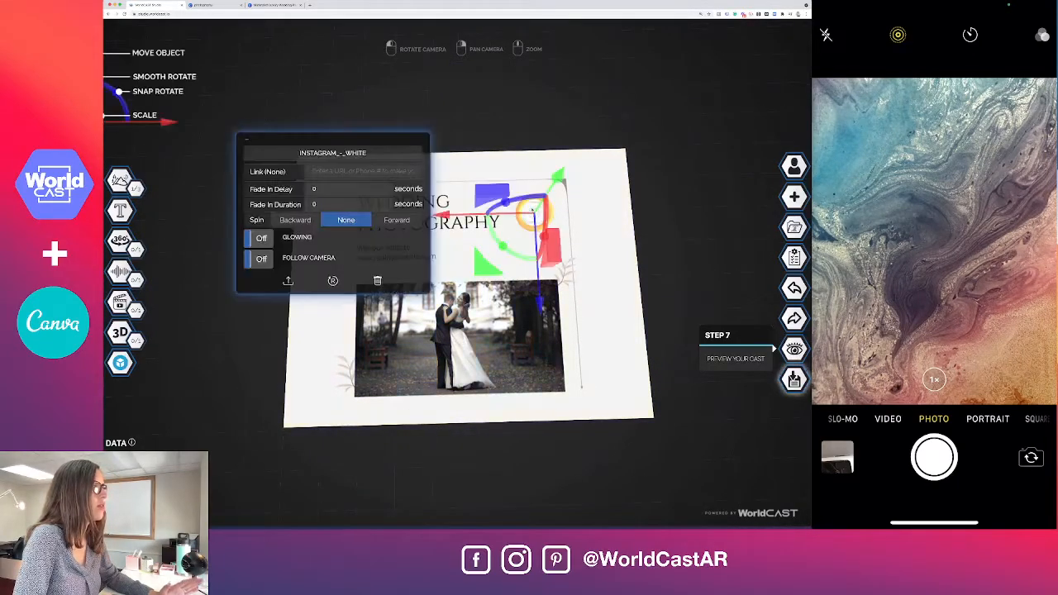
pyautogui.click(322, 172)
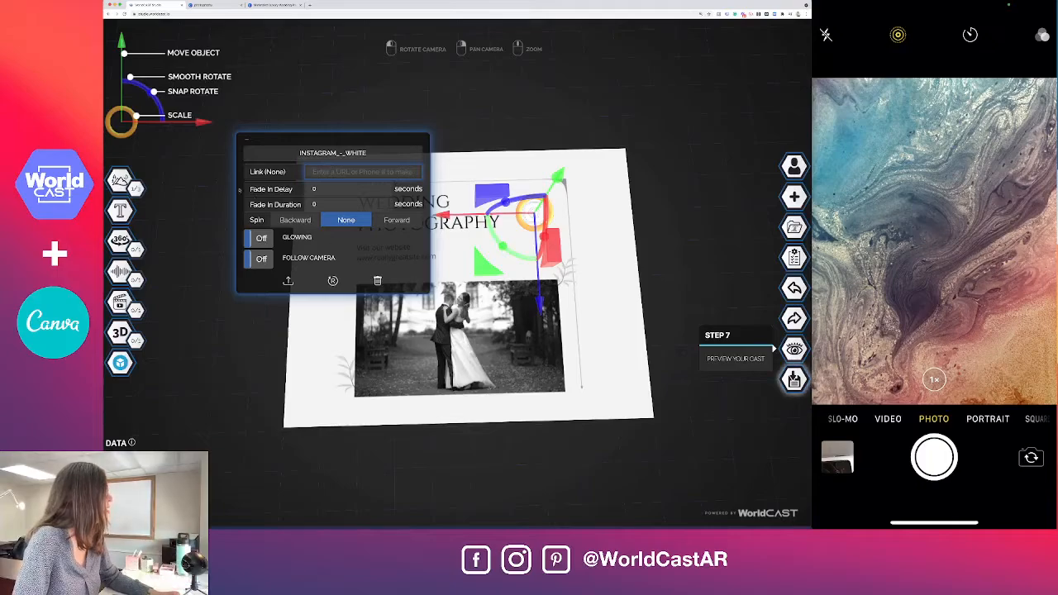
pyautogui.click(237, 190)
# - Search the image library for "facebook" and add the white Facebook icon to the cast
pyautogui.click(124, 180)
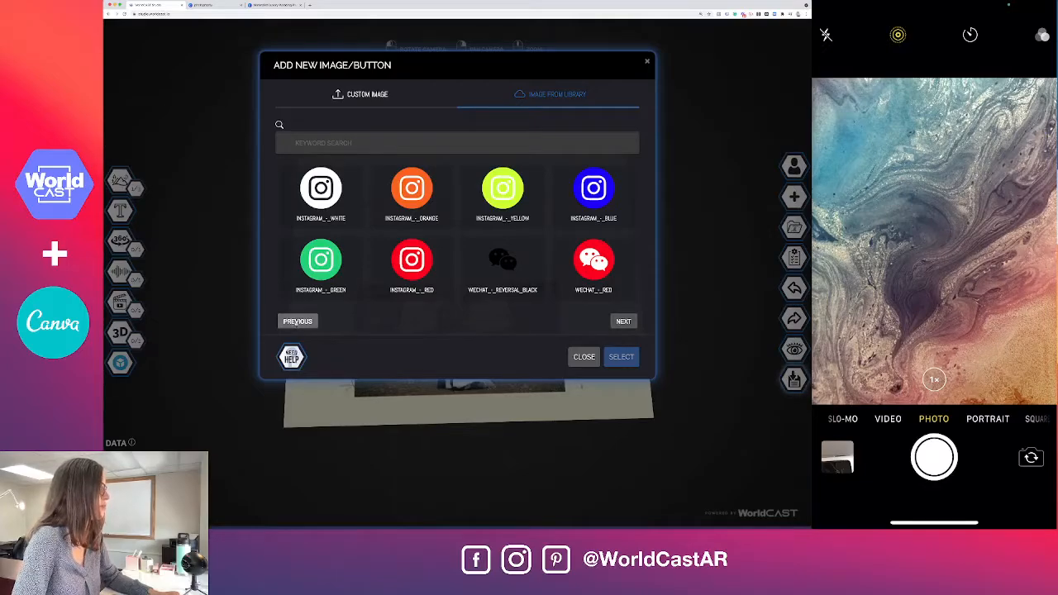
pyautogui.click(297, 321)
pyautogui.click(298, 322)
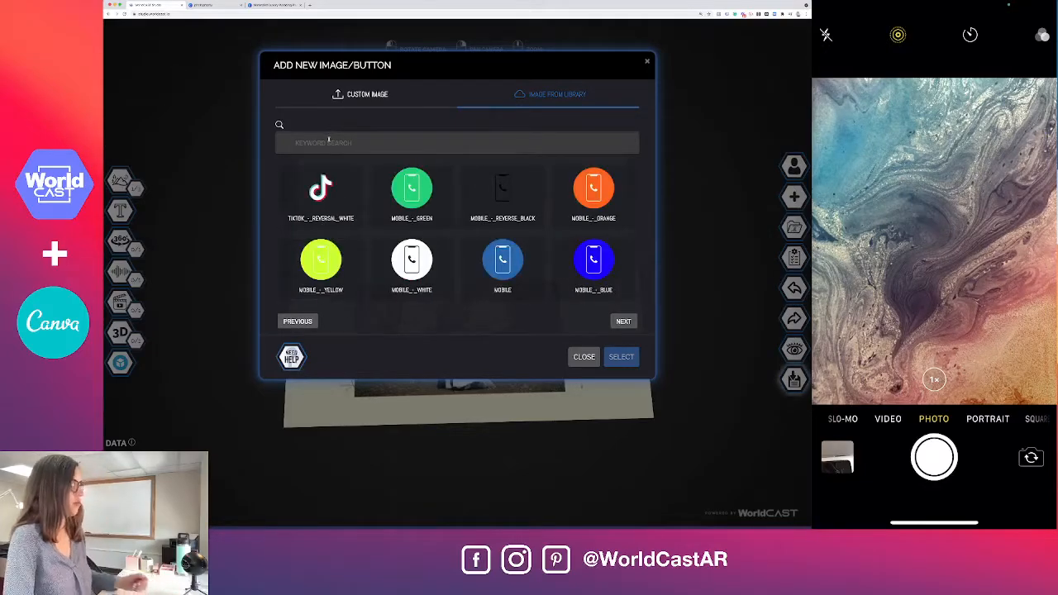
pyautogui.click(328, 140)
pyautogui.write('facebook')
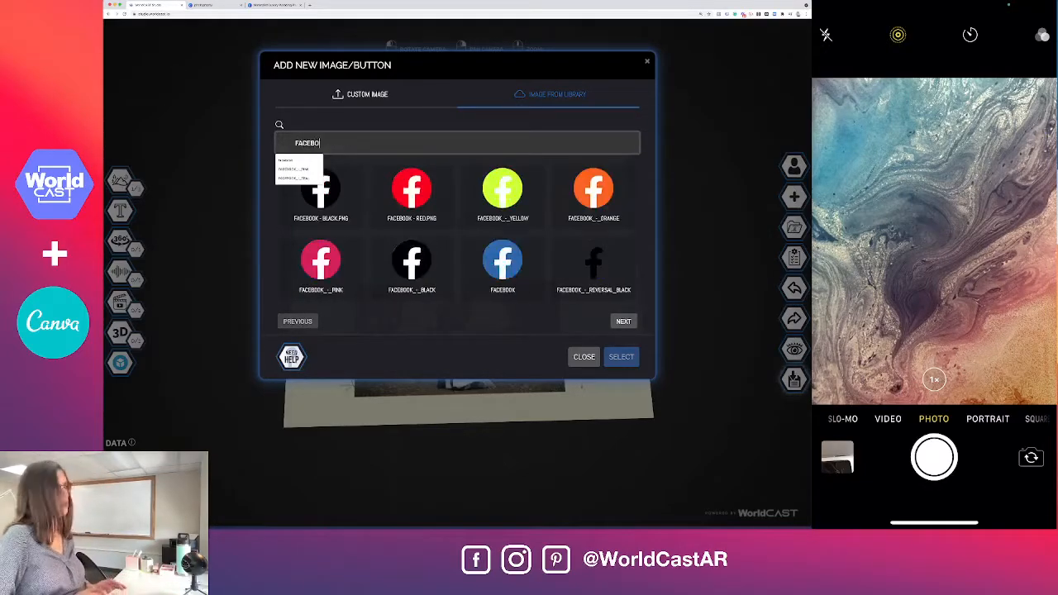
pyautogui.click(630, 323)
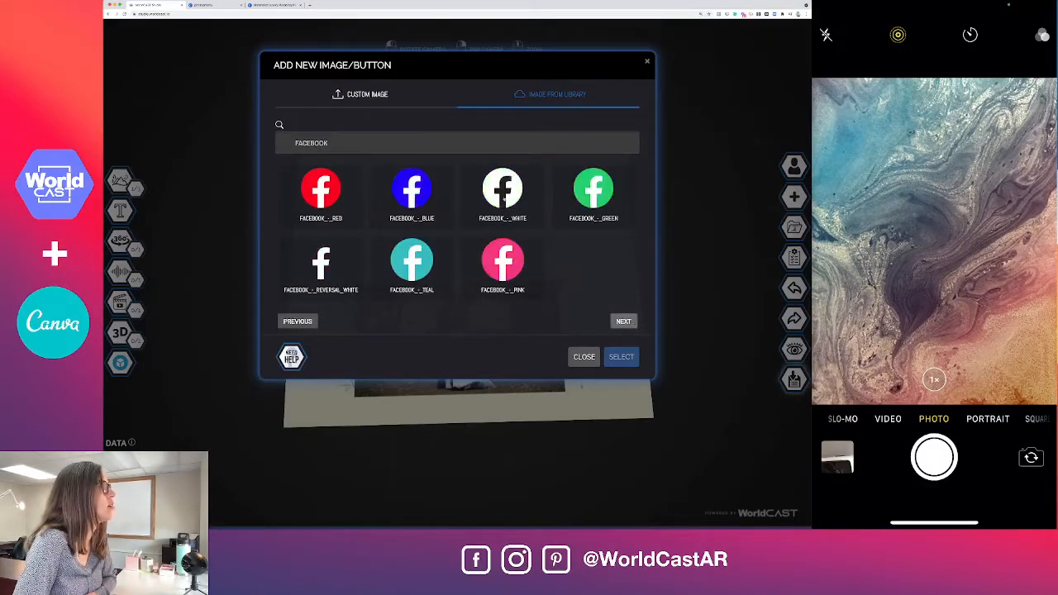
pyautogui.click(501, 189)
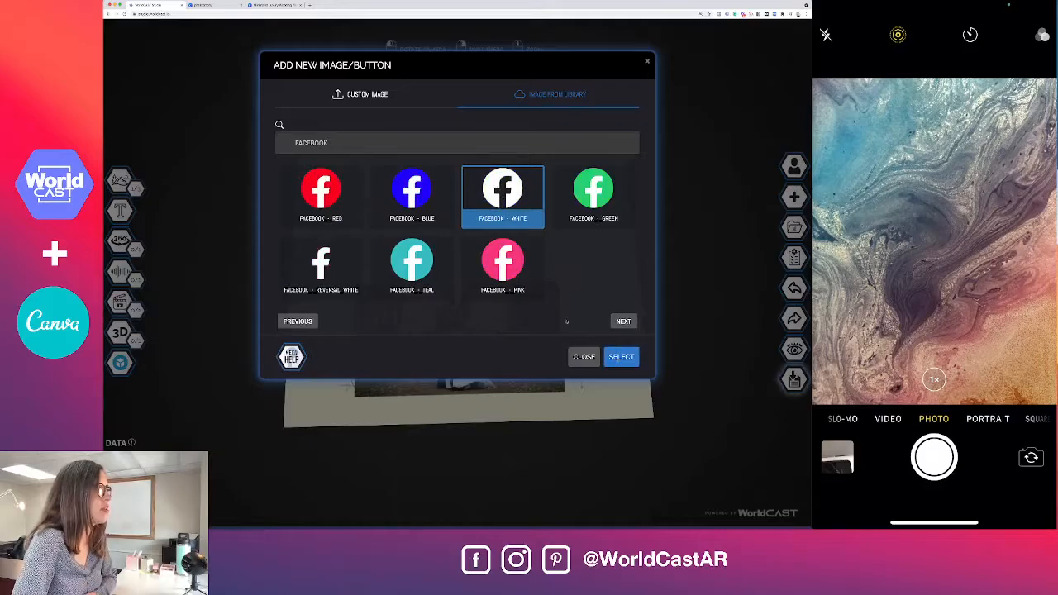
pyautogui.click(621, 357)
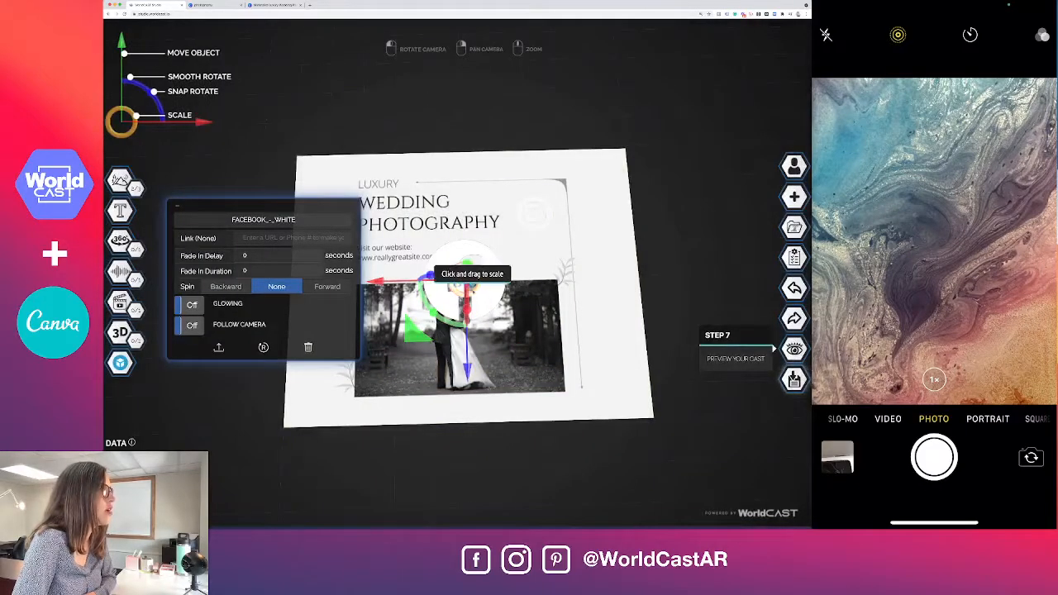
# - Shrink the Facebook icon and place it in the postcard's right margin, beyond the vertical line
pyautogui.moveTo(472, 286); pyautogui.dragTo(468, 282)
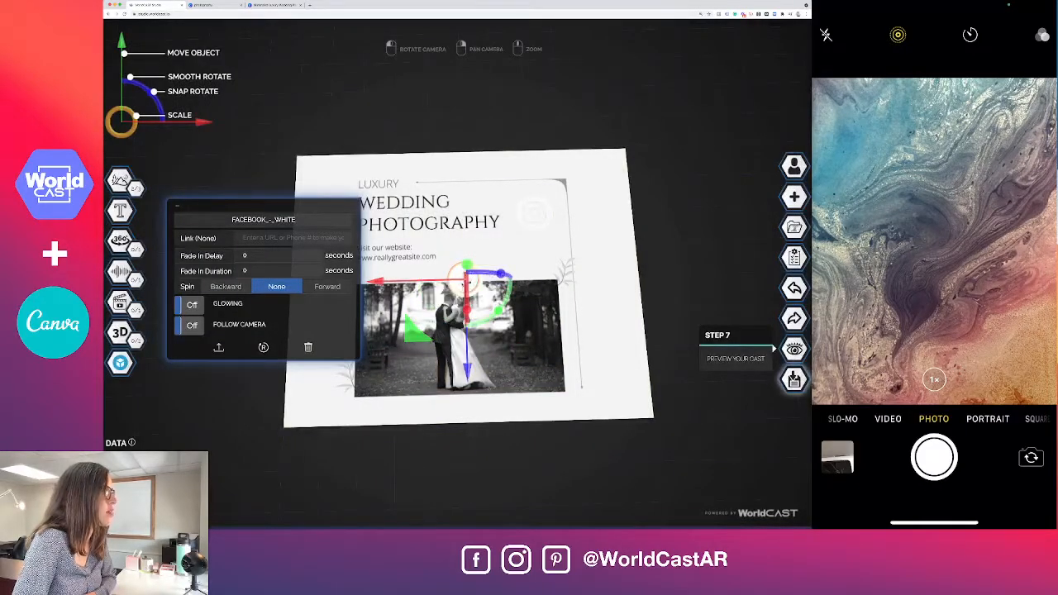
pyautogui.moveTo(420, 330); pyautogui.dragTo(506, 298)
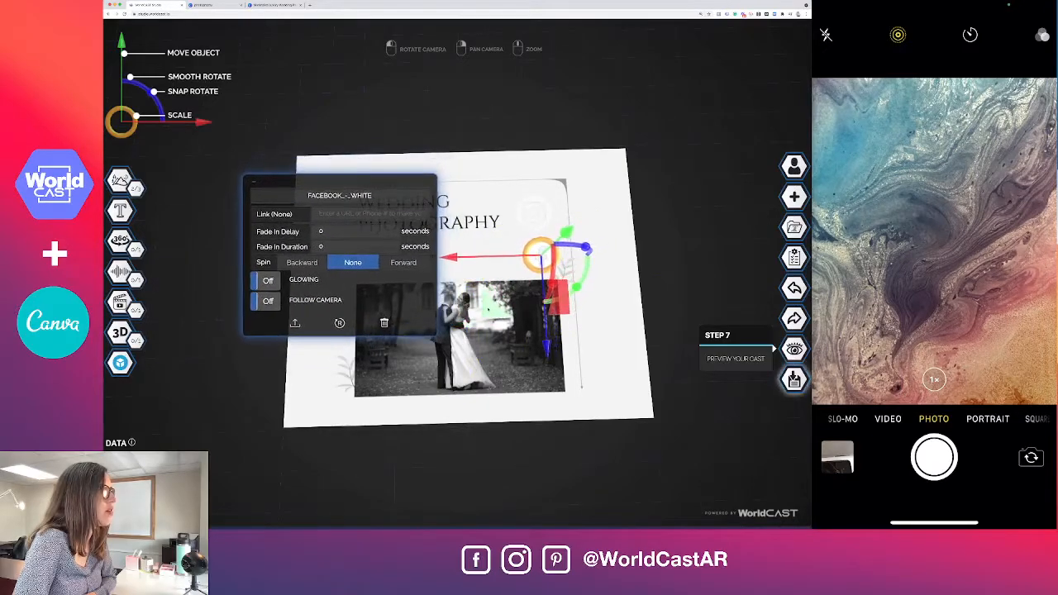
pyautogui.moveTo(489, 309); pyautogui.dragTo(550, 304)
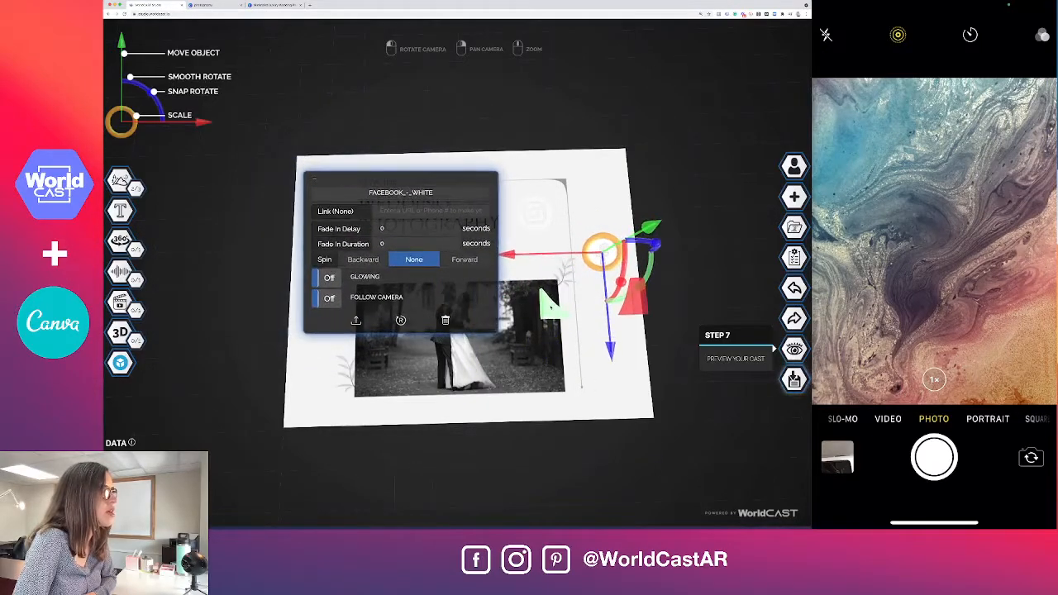
# - Move the Instagram icon into the postcard's right margin, lined up directly above the Facebook icon
pyautogui.click(533, 213)
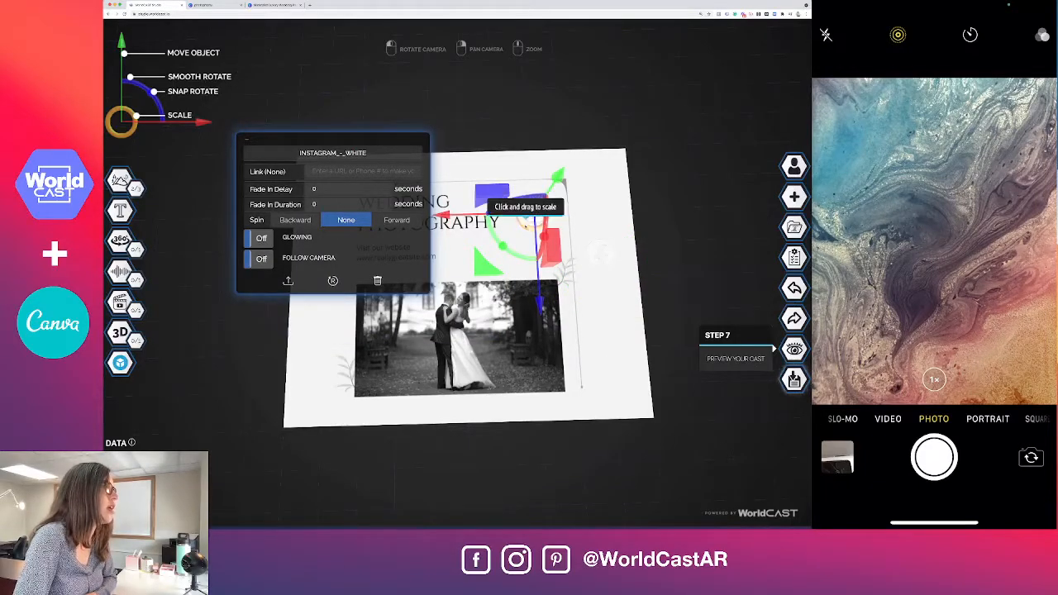
pyautogui.click(525, 224)
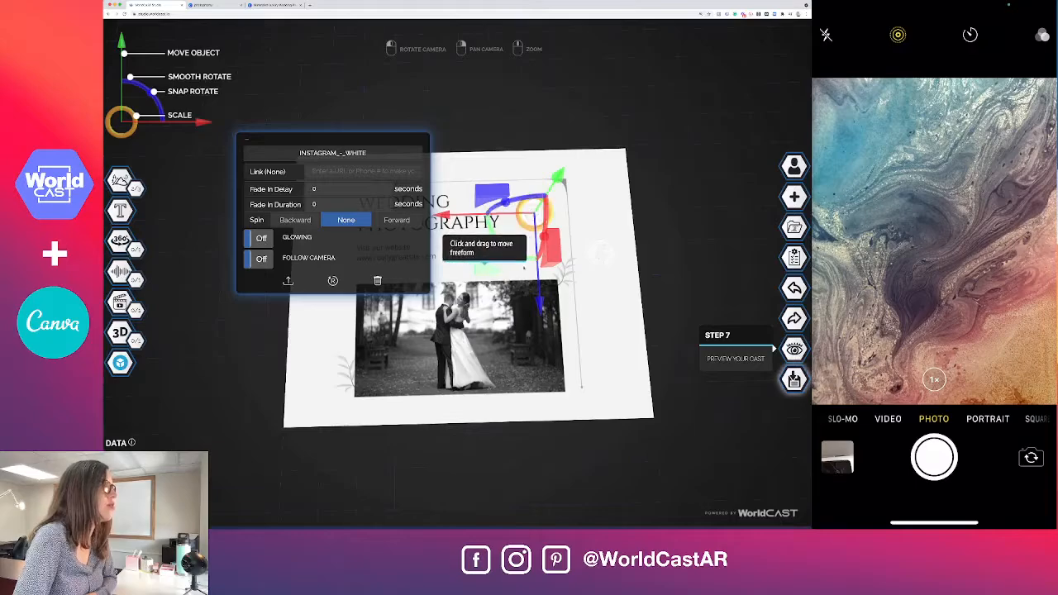
pyautogui.moveTo(494, 271); pyautogui.dragTo(549, 268)
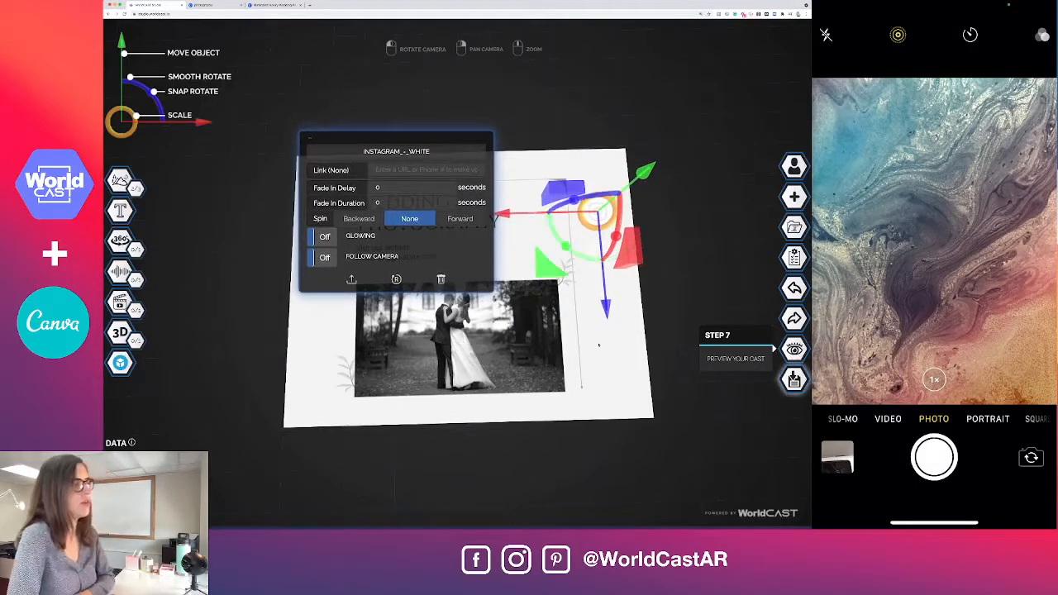
pyautogui.click(600, 345)
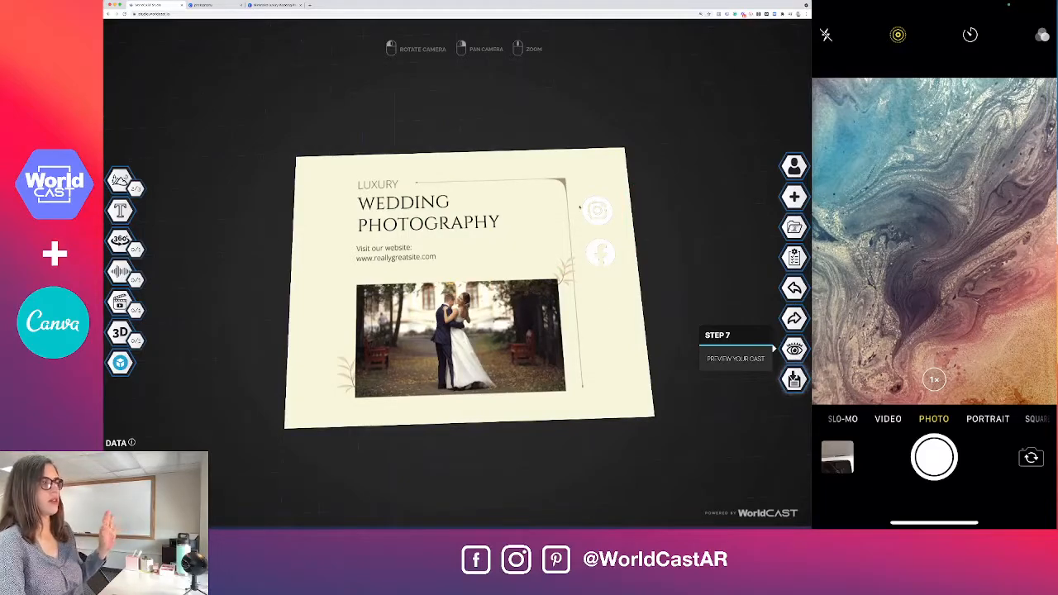
pyautogui.click(589, 211)
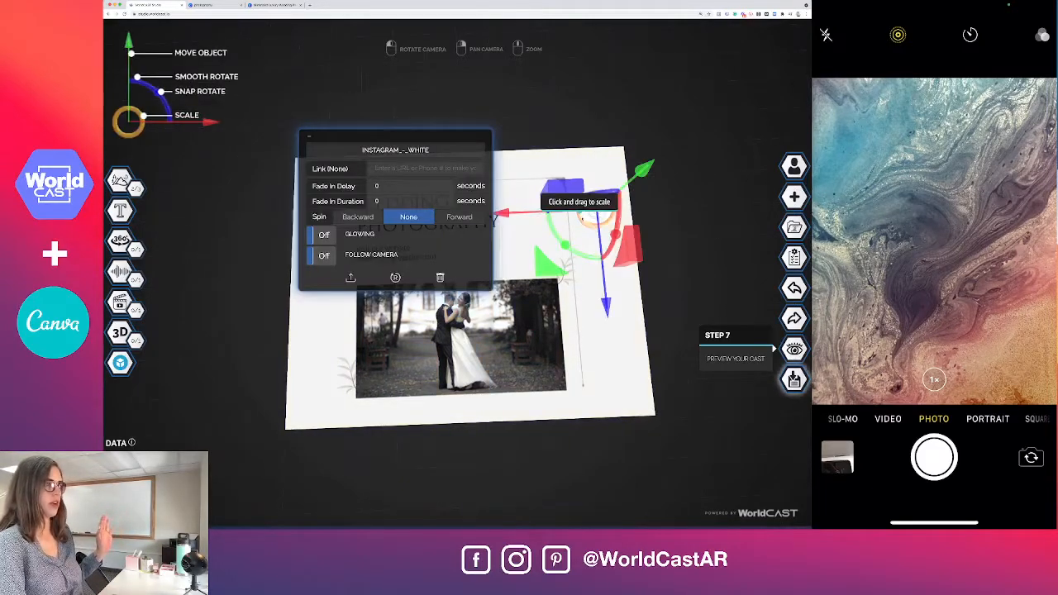
pyautogui.moveTo(551, 267); pyautogui.dragTo(548, 266)
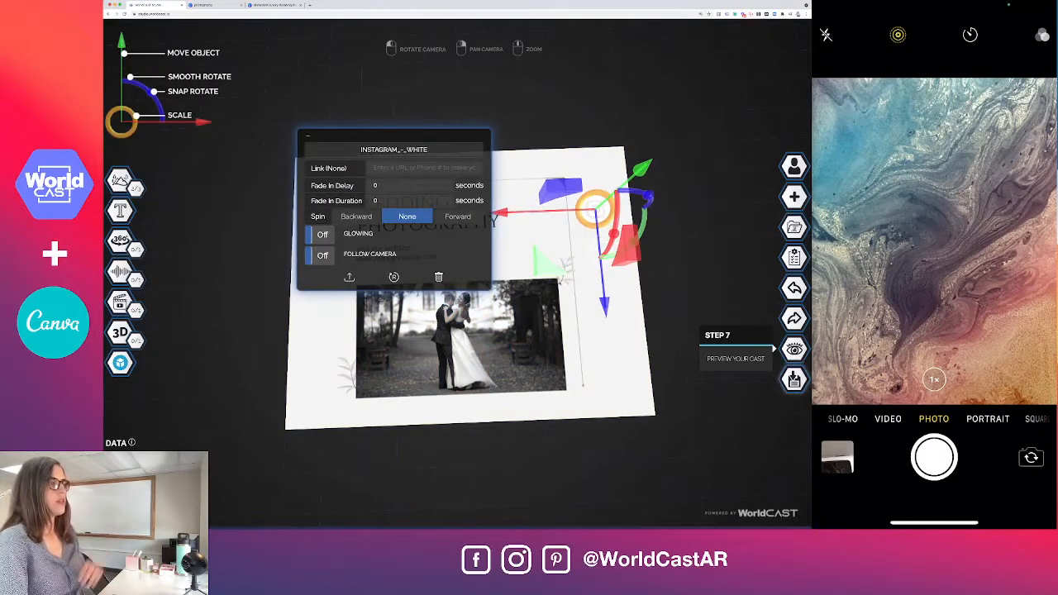
pyautogui.click(602, 330)
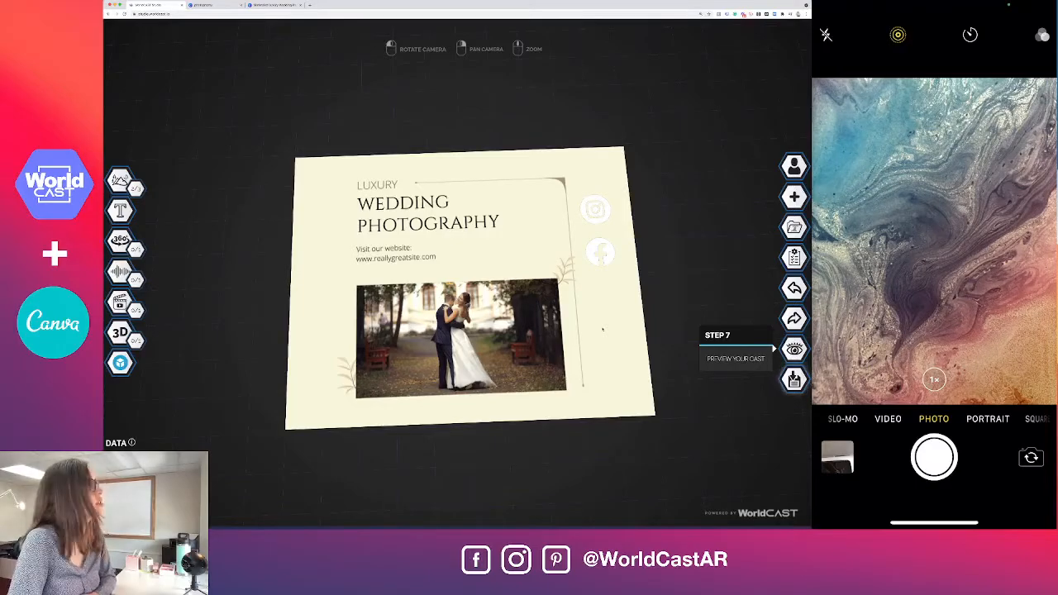
# - Start a new custom image button for the cast and title it "book now"
pyautogui.moveTo(119, 180)
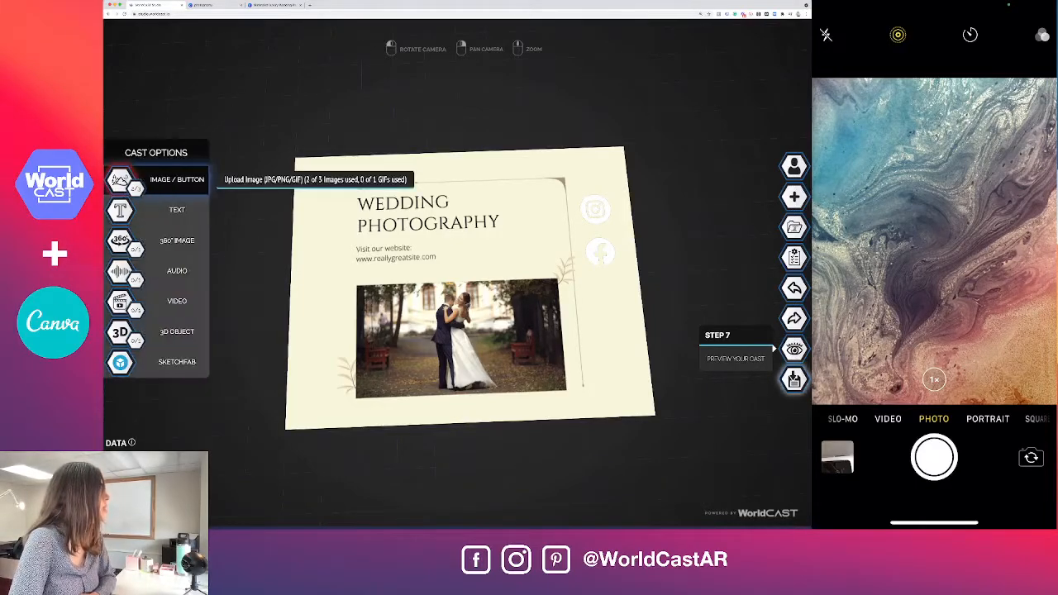
pyautogui.click(165, 177)
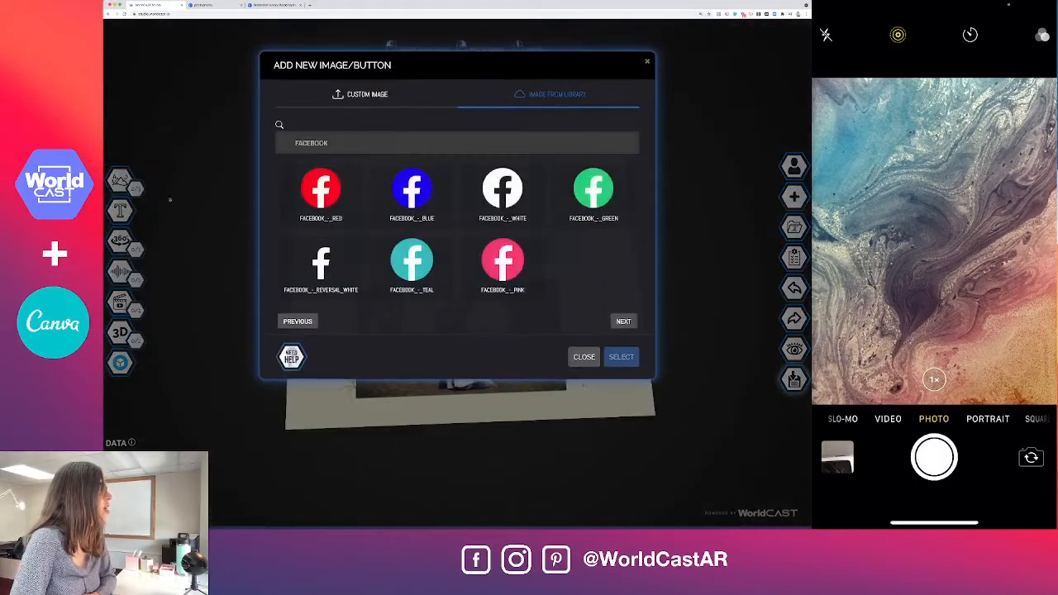
pyautogui.click(385, 96)
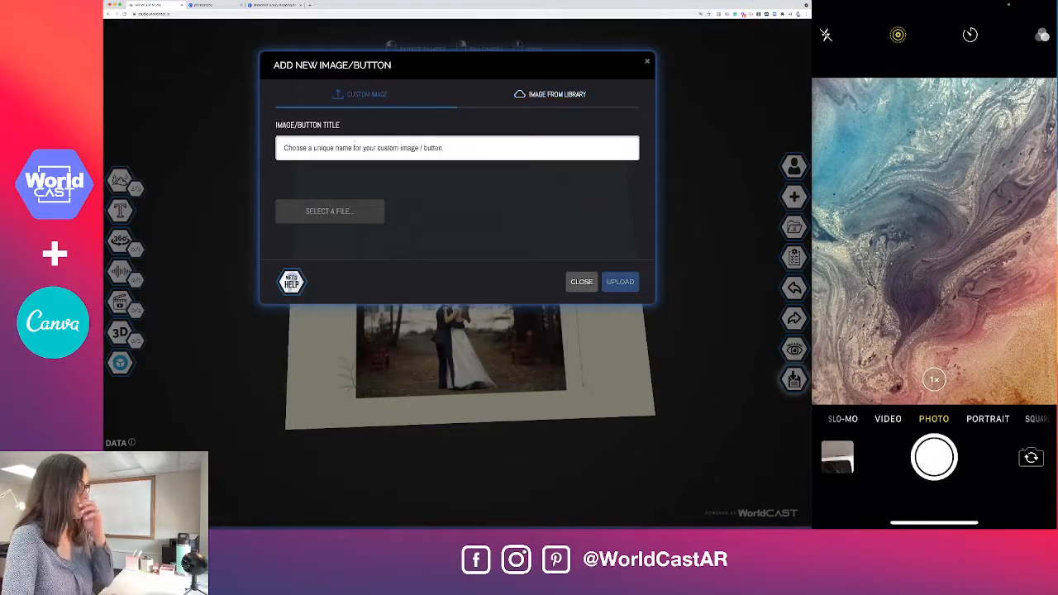
pyautogui.click(353, 150)
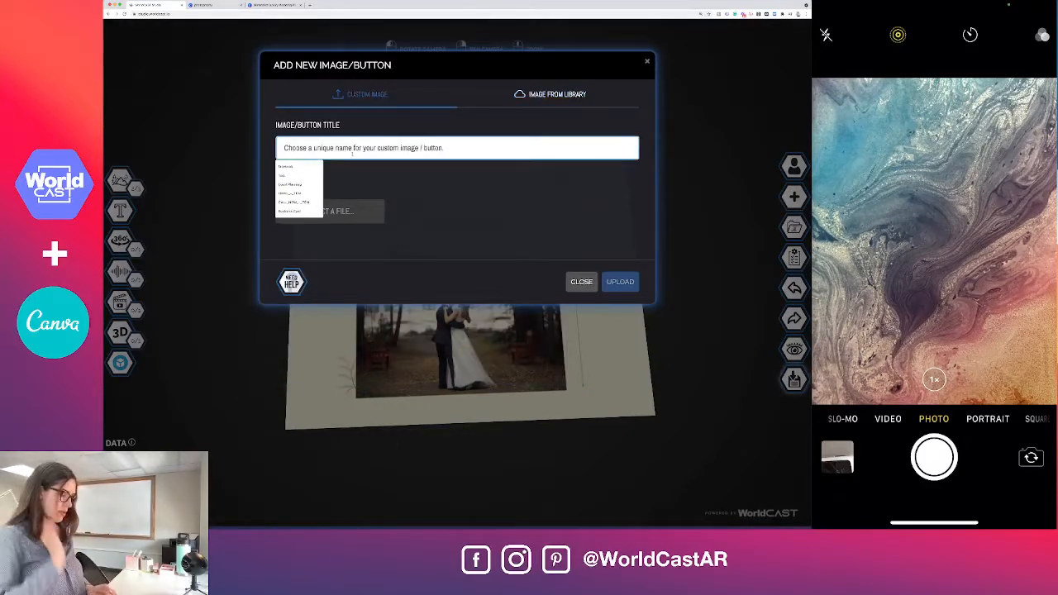
pyautogui.write('book')
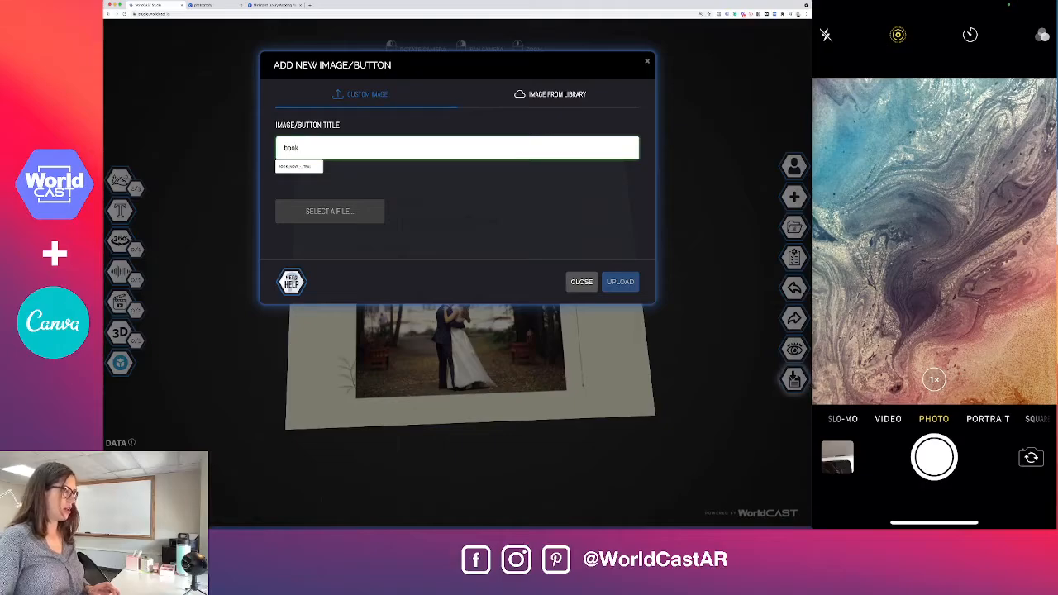
pyautogui.write(' now')
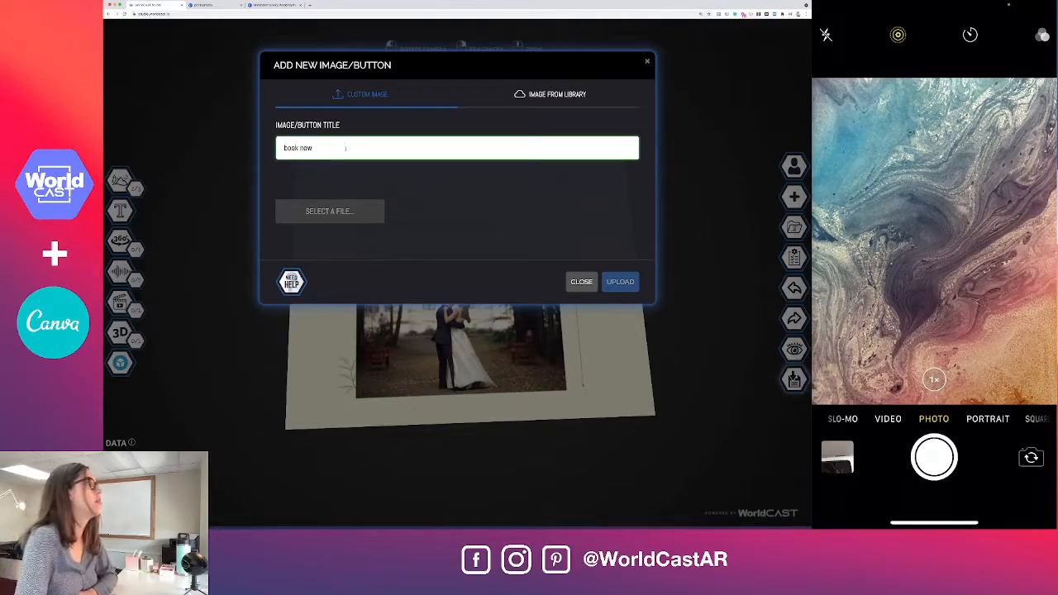
pyautogui.moveTo(342, 156); pyautogui.dragTo(269, 147)
pyautogui.write('https://calendly.com/megan-xo8/15min')
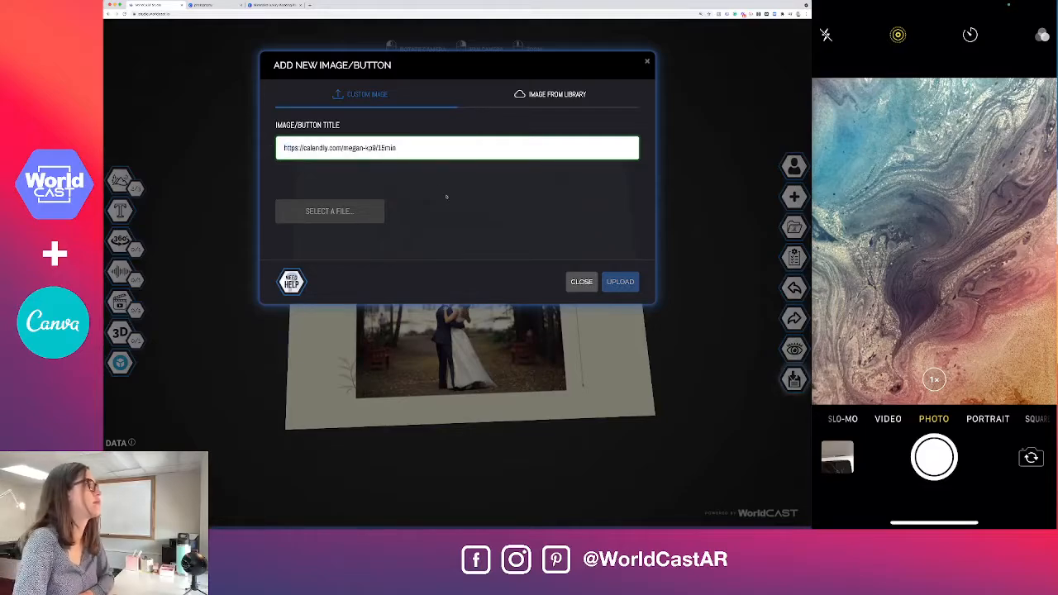
pyautogui.moveTo(399, 149); pyautogui.dragTo(275, 149)
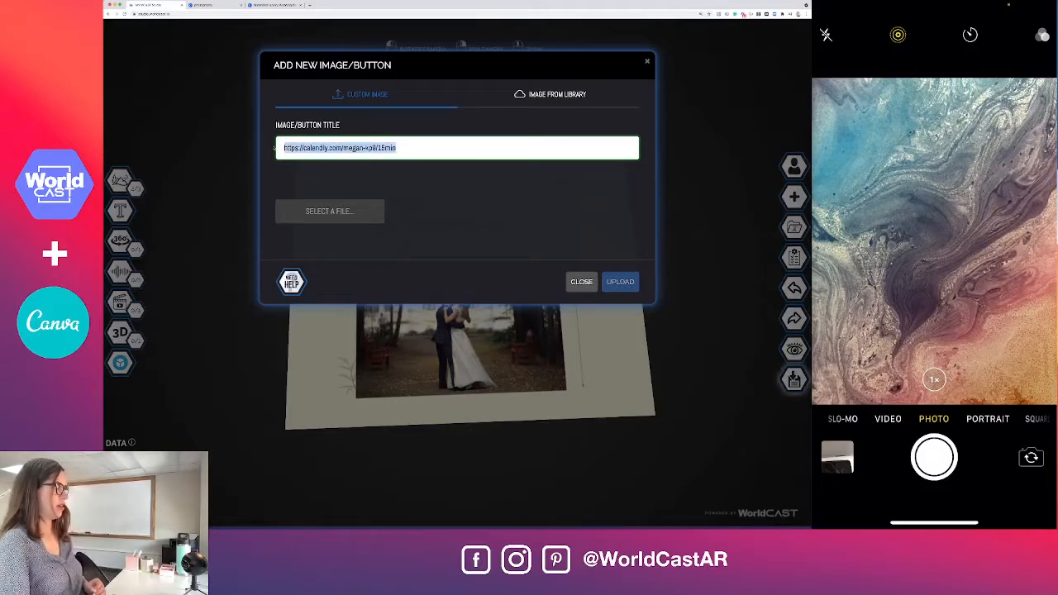
pyautogui.press('BackSpace')
pyautogui.write('bo')
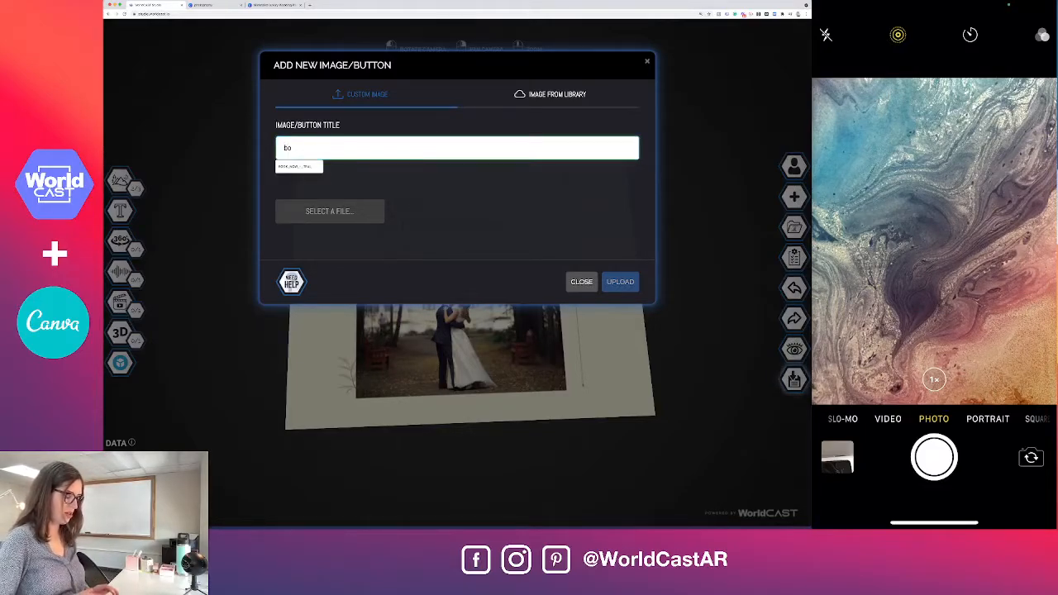
pyautogui.write('ok now')
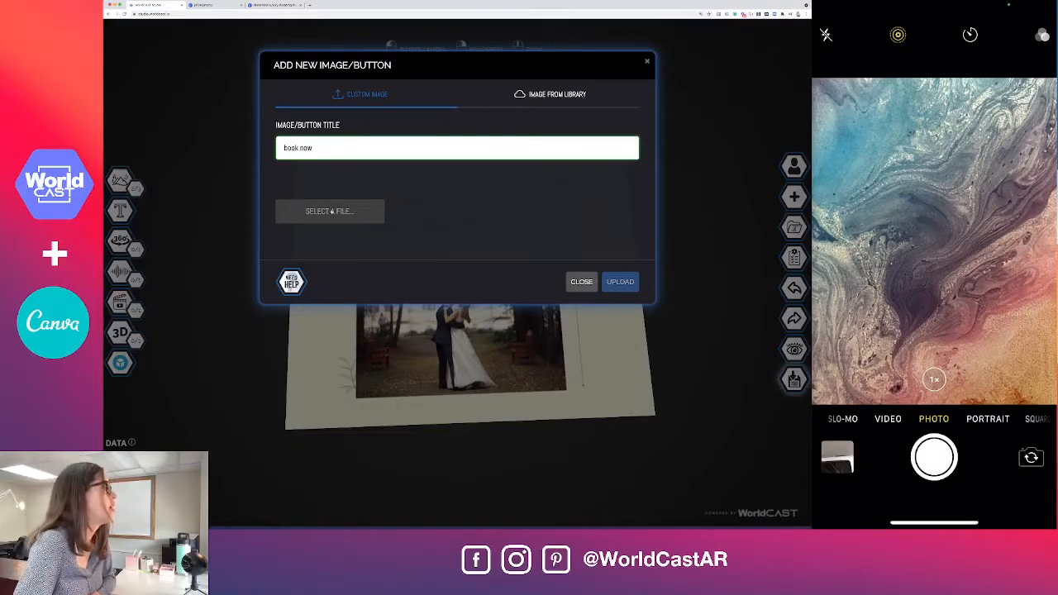
# - Choose BOOK_NOW_-_WHITE.png as the button's image file and upload it to the cast
pyautogui.click(329, 212)
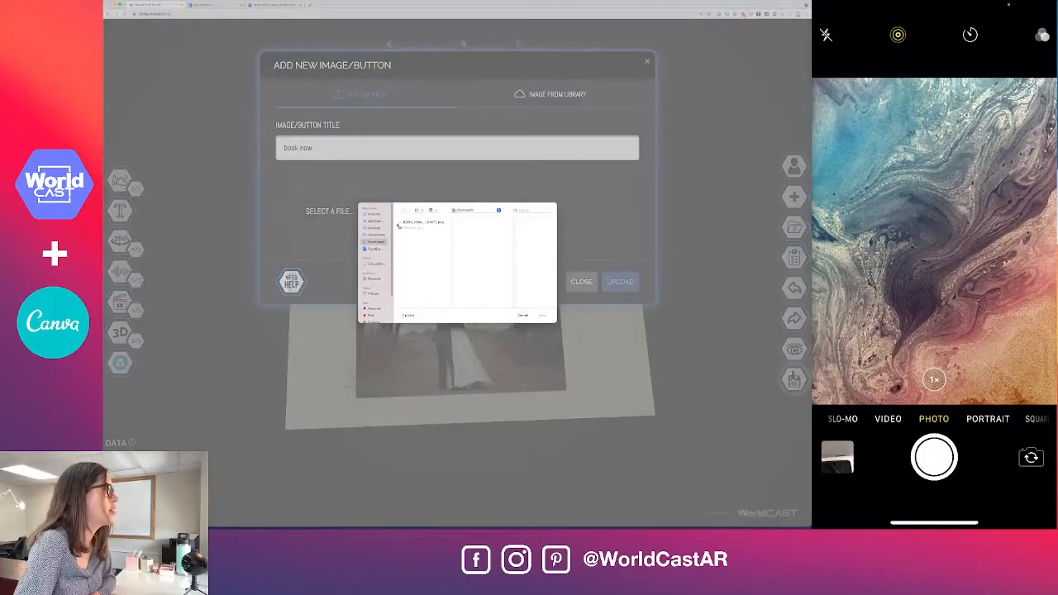
pyautogui.click(400, 223)
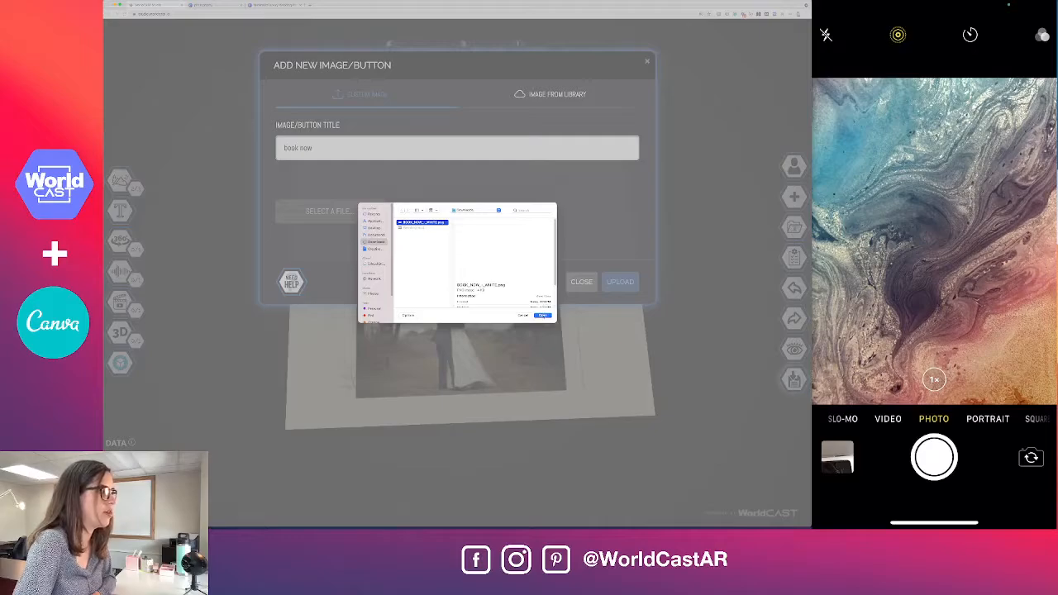
pyautogui.click(542, 315)
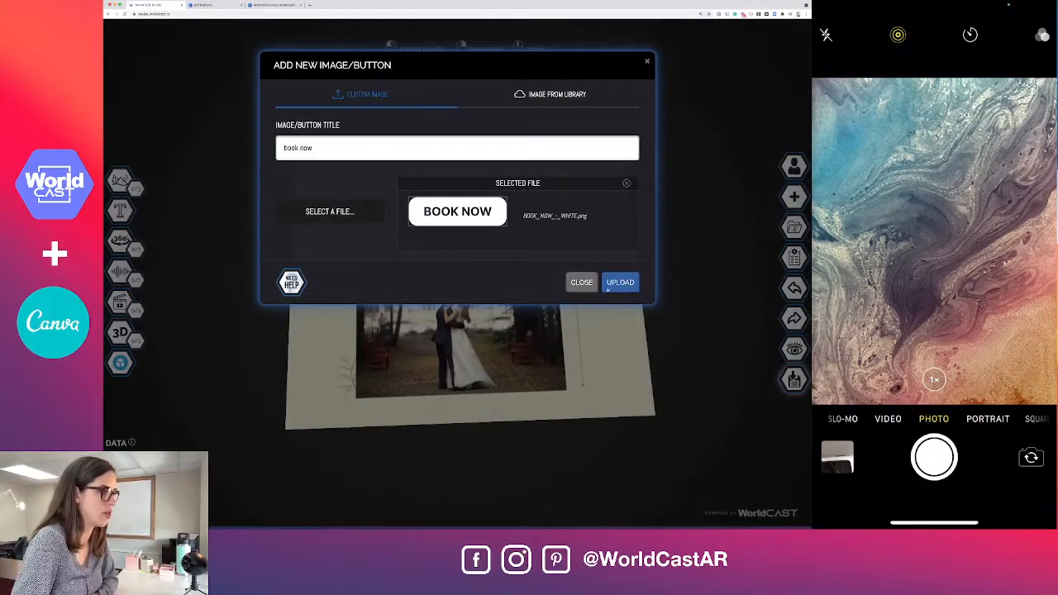
pyautogui.click(620, 281)
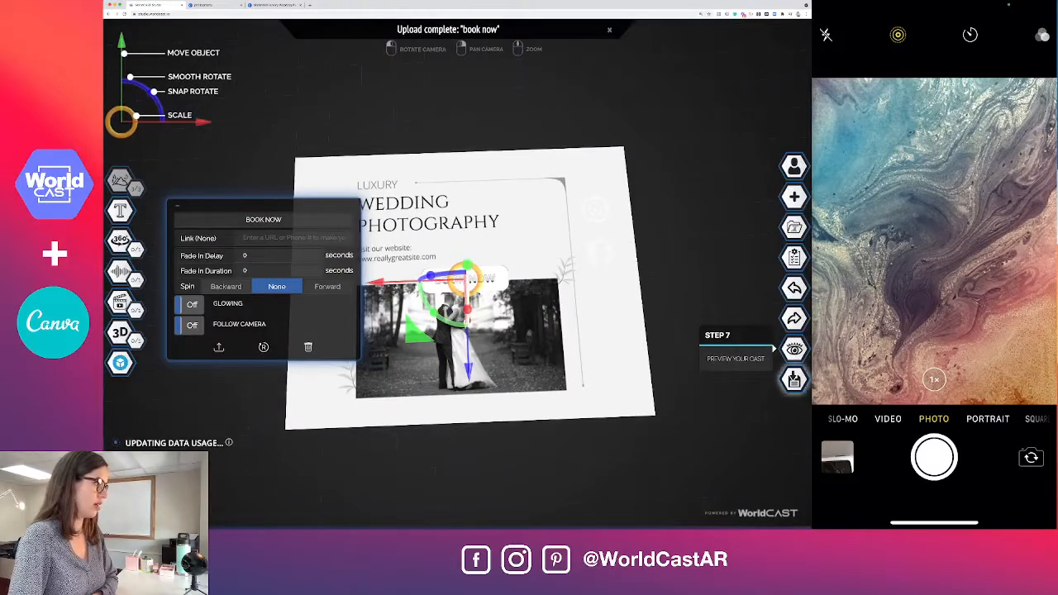
# - Move the Book Now button beside the website text, above the photo, and link it to the Calendly 15min booking page
pyautogui.moveTo(459, 284); pyautogui.dragTo(505, 253)
pyautogui.moveTo(461, 304); pyautogui.dragTo(460, 306)
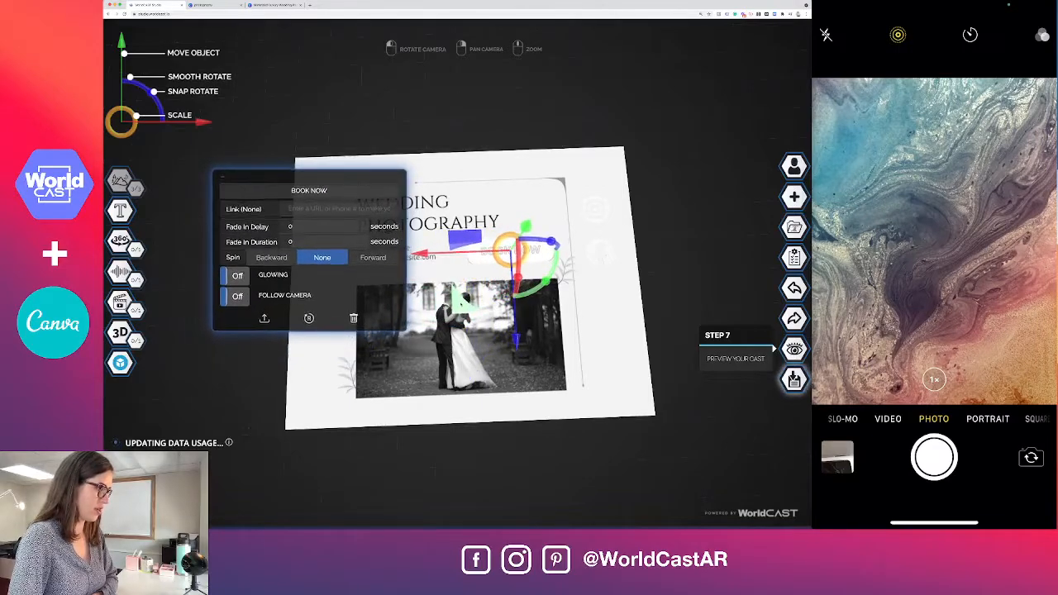
pyautogui.click(292, 209)
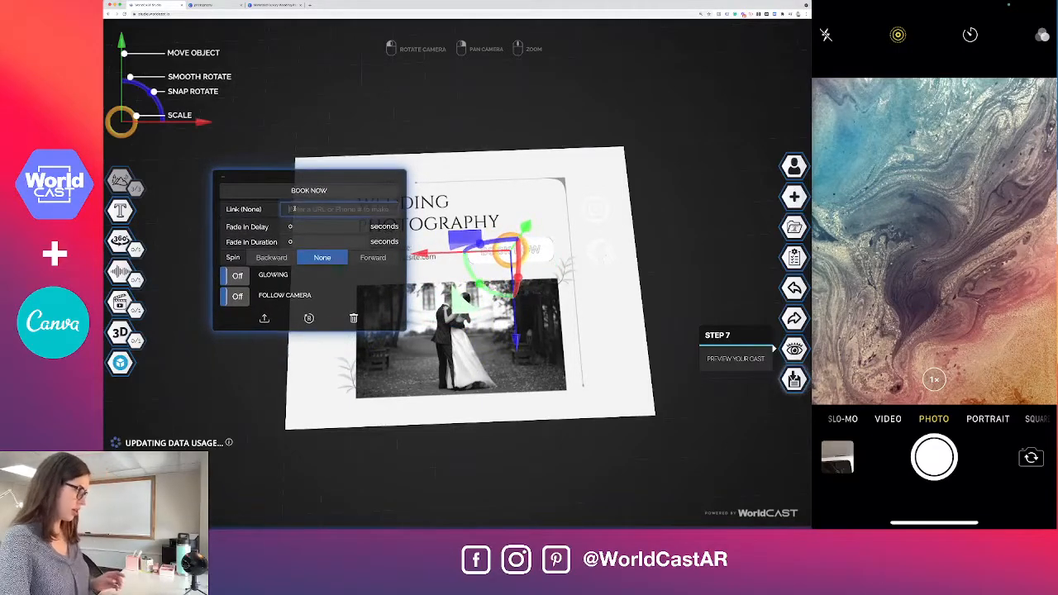
pyautogui.write('calendly.com/megan-kpg/15min')
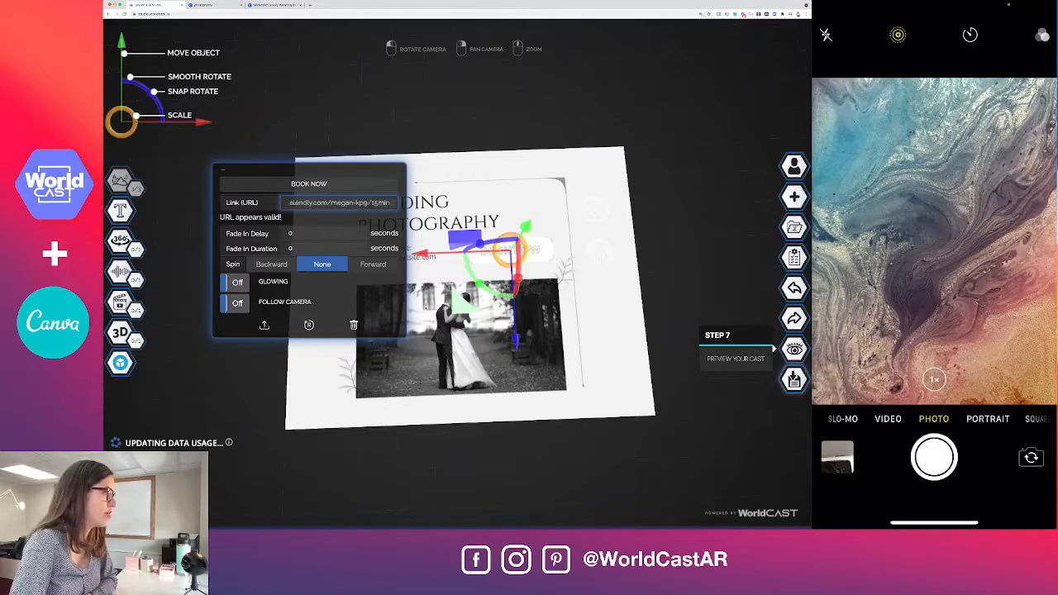
pyautogui.click(593, 326)
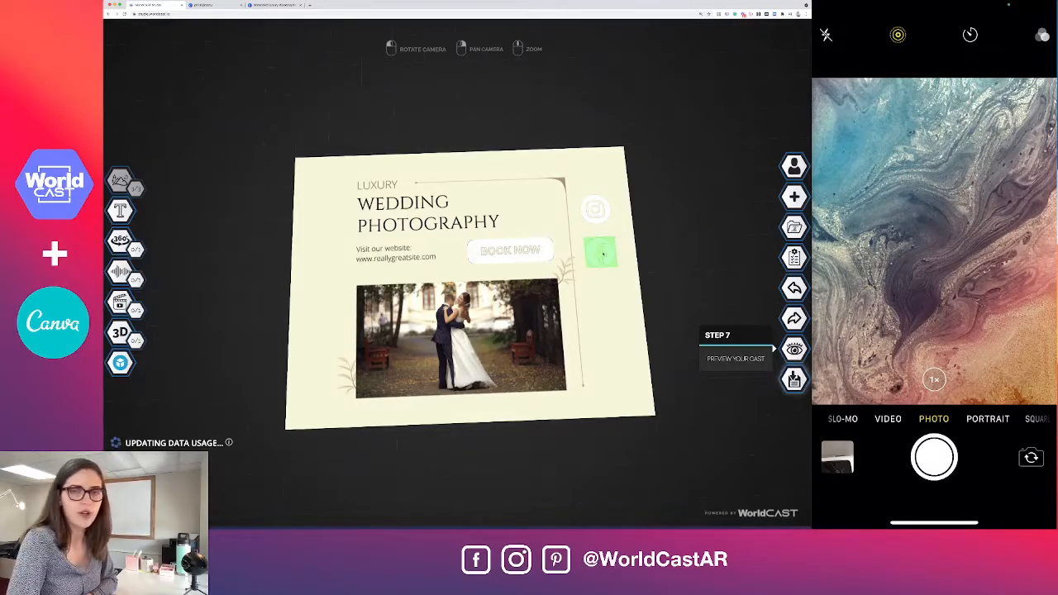
# - Add the video file Wedding.mp4 to the cast, leaving the video title blank and its options off
pyautogui.moveTo(614, 324)
pyautogui.mouseDown()
pyautogui.moveTo(619, 291)
pyautogui.moveTo(624, 313)
pyautogui.mouseUp()
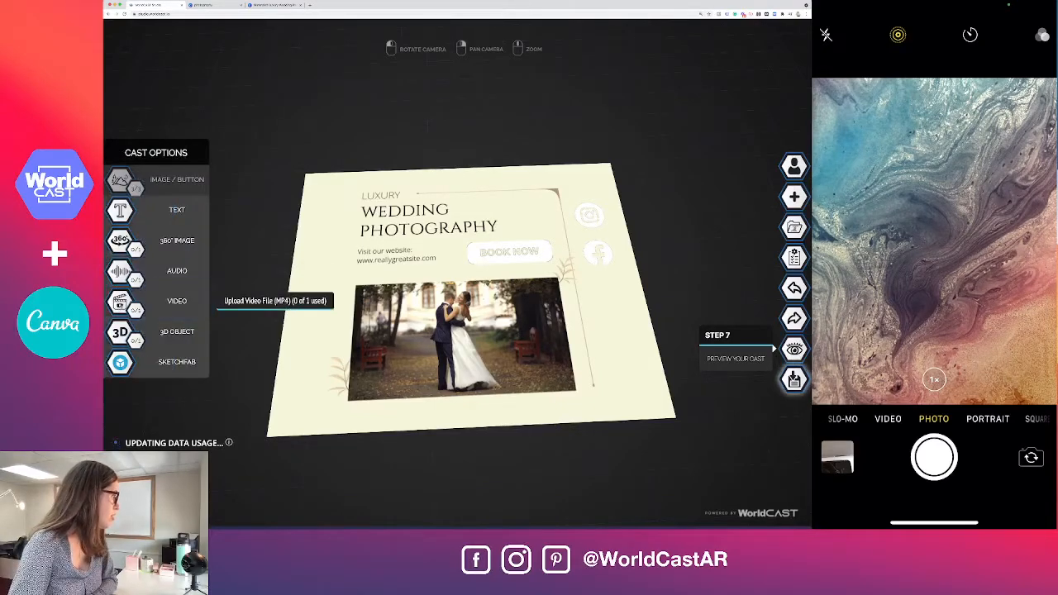
pyautogui.click(120, 302)
pyautogui.click(349, 188)
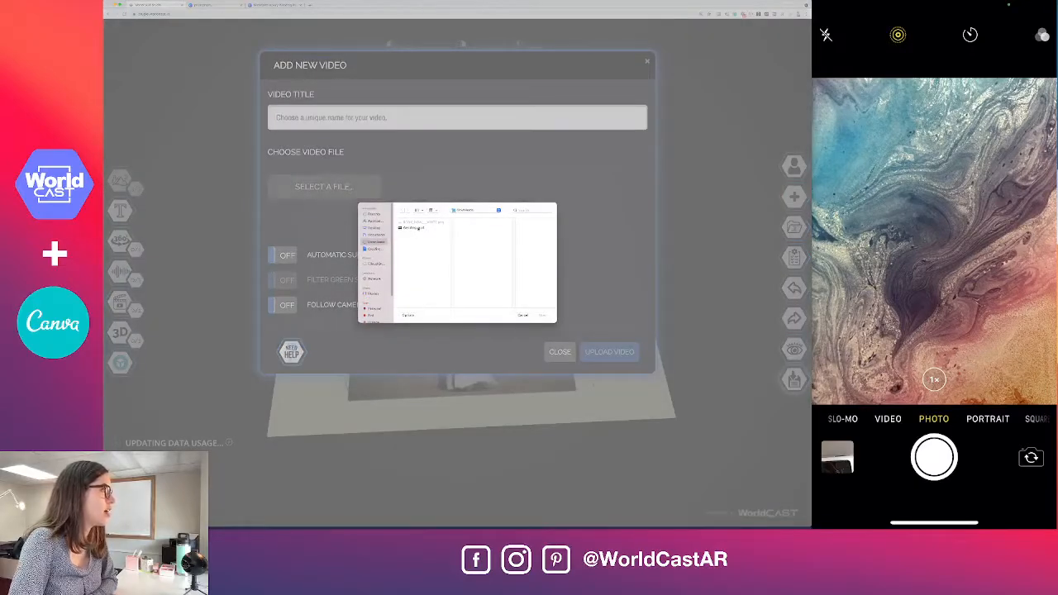
pyautogui.click(418, 229)
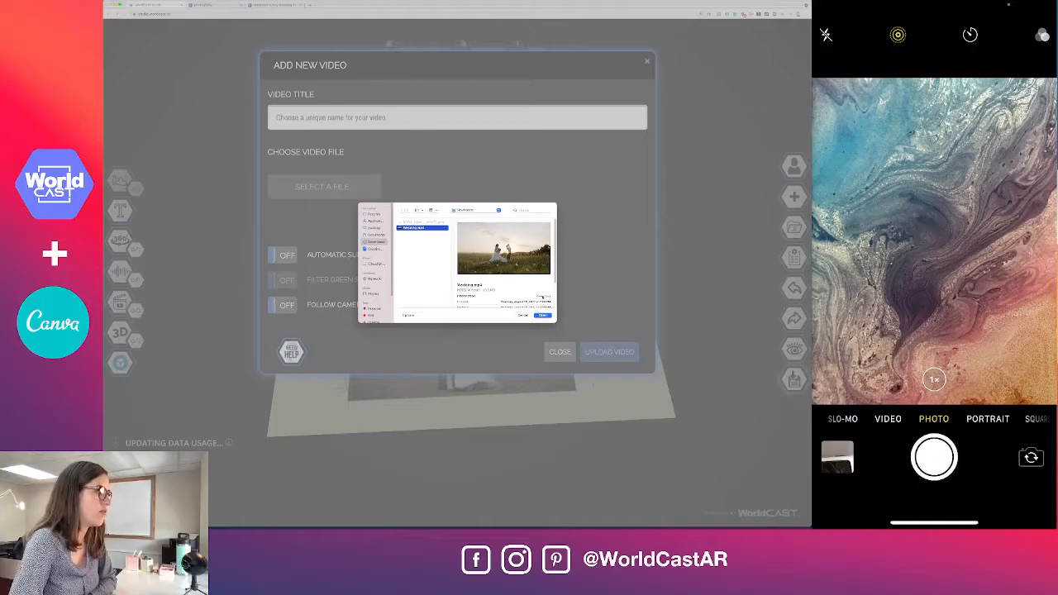
pyautogui.click(543, 316)
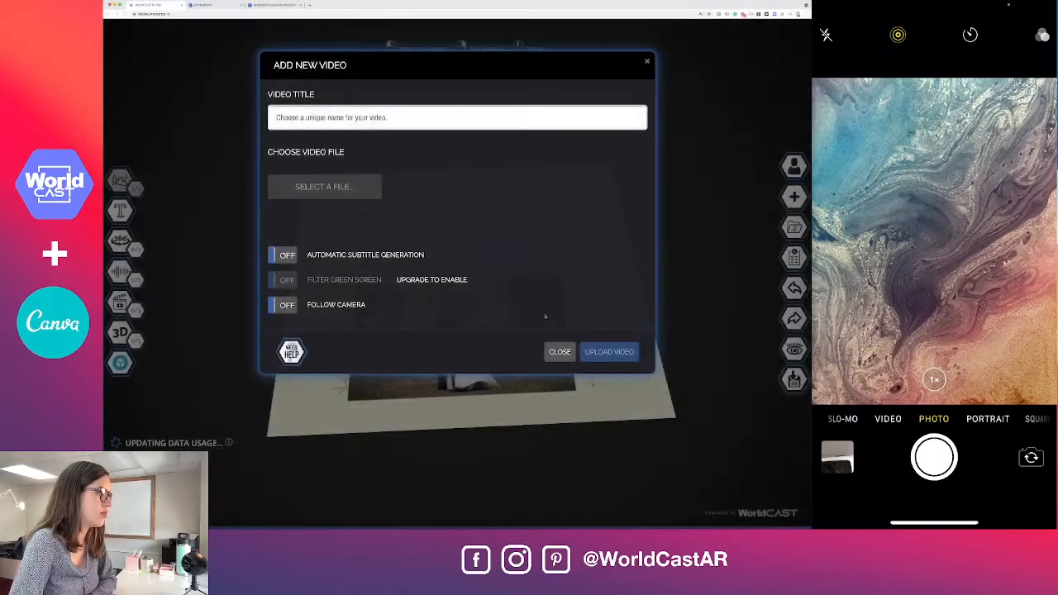
pyautogui.click(610, 352)
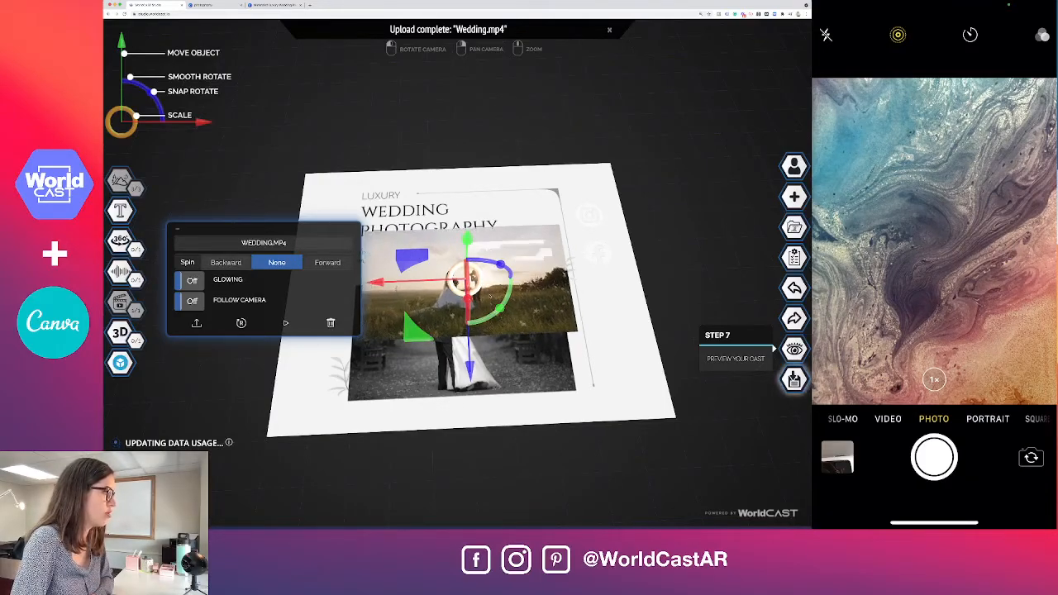
# - Move the wedding video down so it covers the couple's photo on the postcard, and play it there
pyautogui.moveTo(413, 330); pyautogui.dragTo(406, 397)
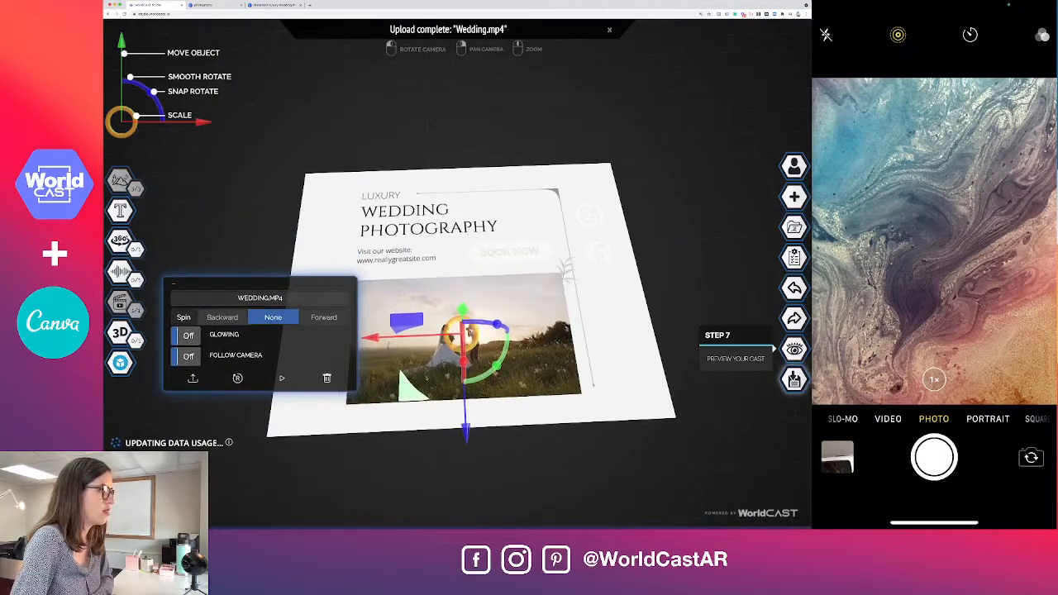
pyautogui.click(614, 324)
pyautogui.click(395, 357)
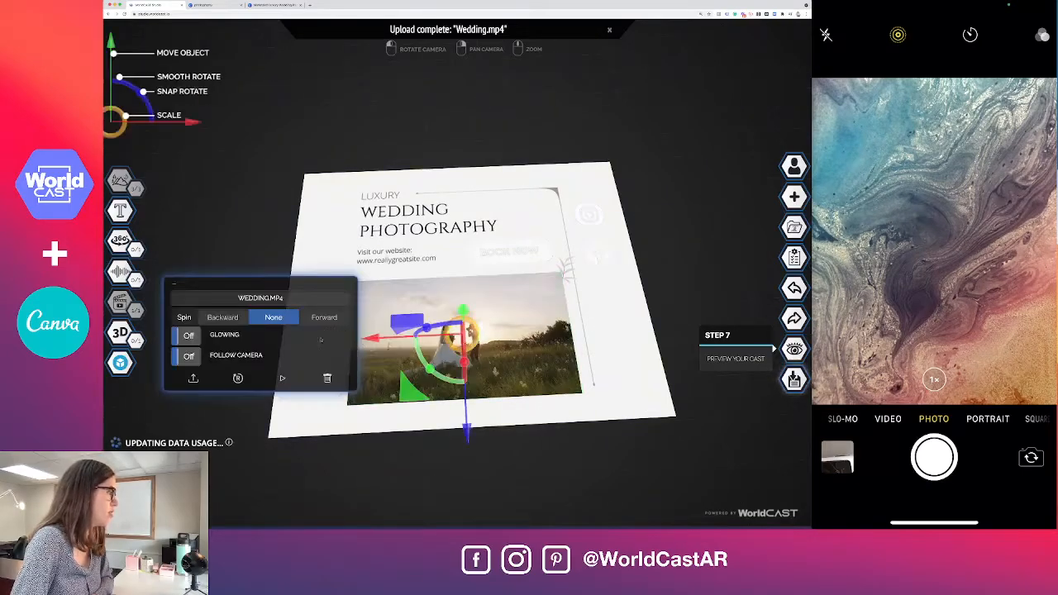
pyautogui.click(282, 377)
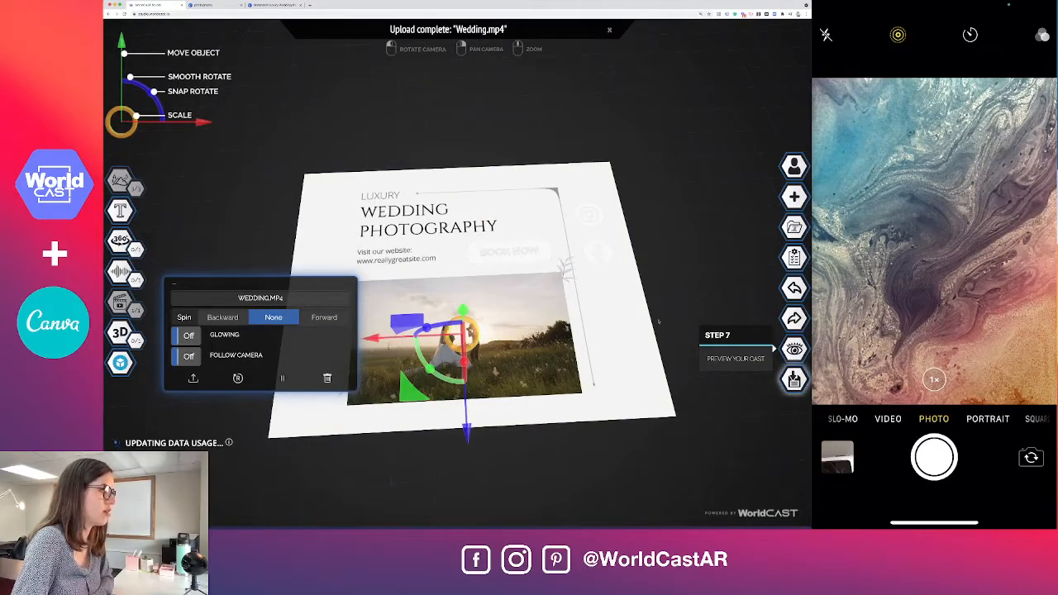
pyautogui.click(678, 306)
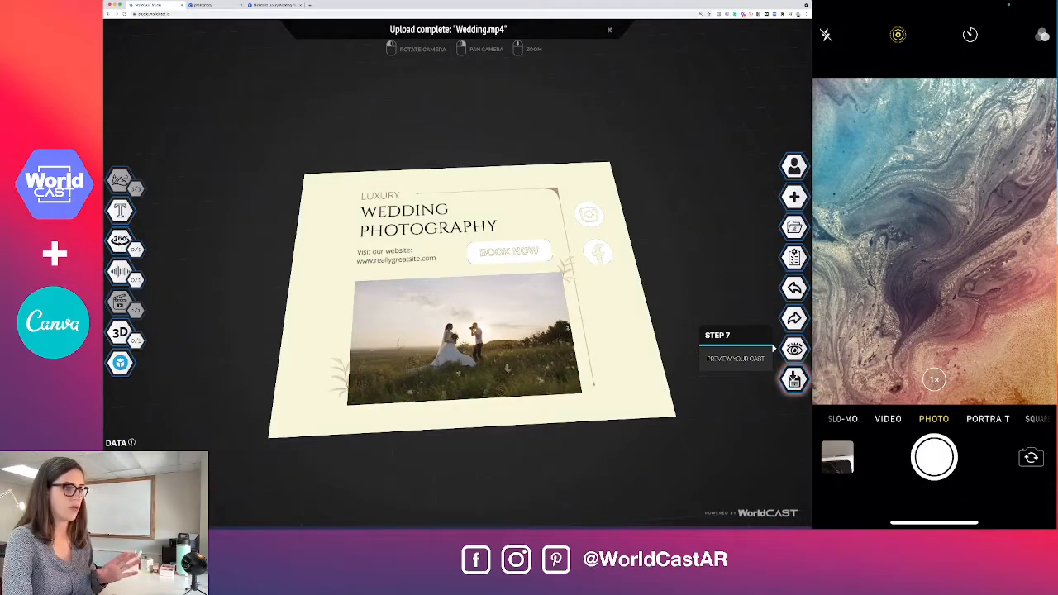
# - Save and publish the cast, and return to the studio
pyautogui.click(793, 378)
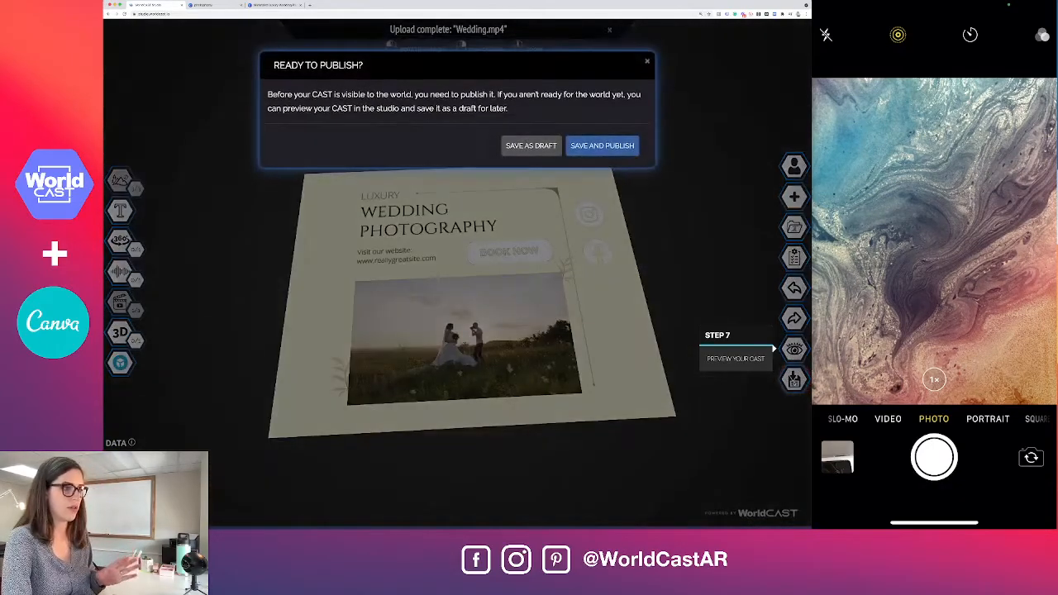
pyautogui.click(602, 145)
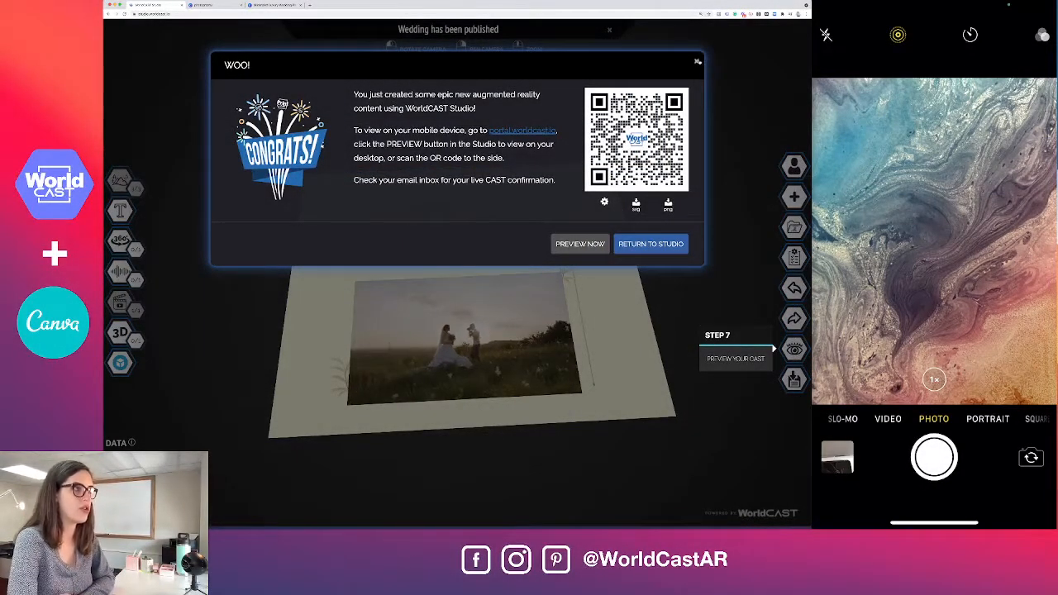
pyautogui.click(696, 61)
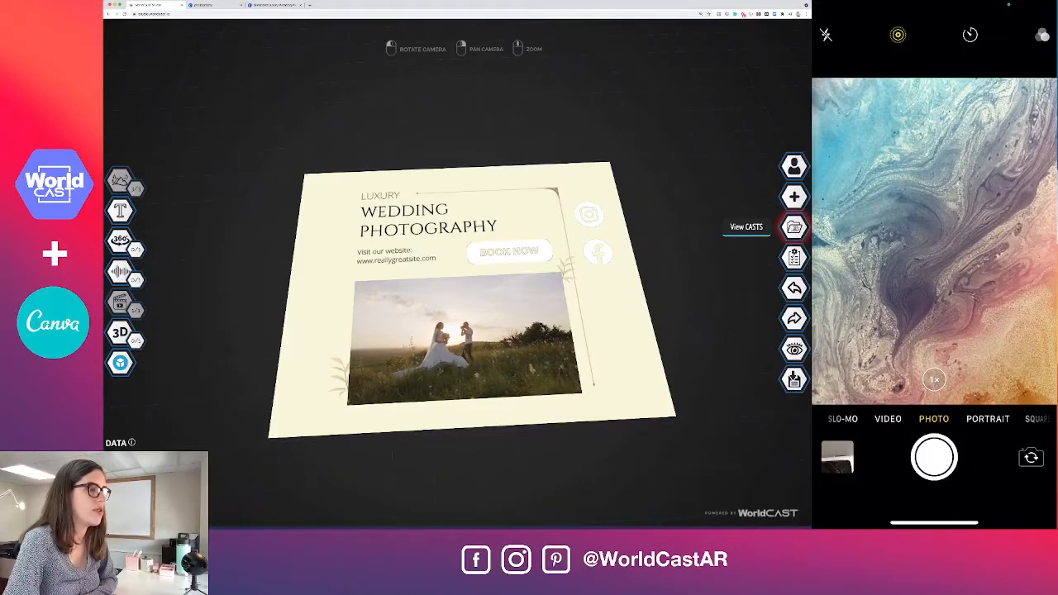
# - Find the Wedding cast in the list of casts and view its details, including the QR code and share link
pyautogui.click(795, 227)
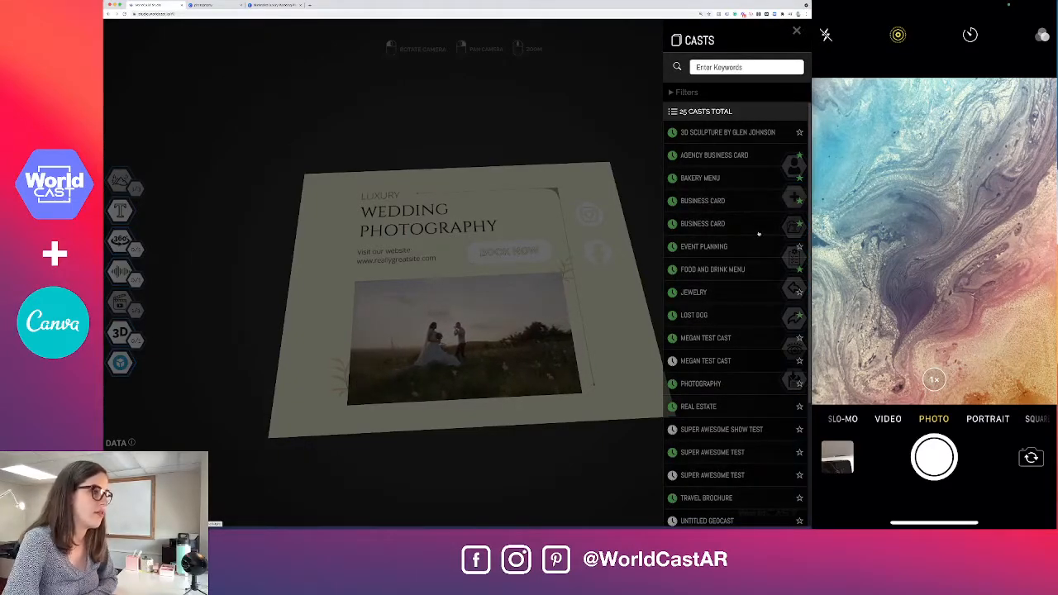
pyautogui.scroll(-4, 756, 343)
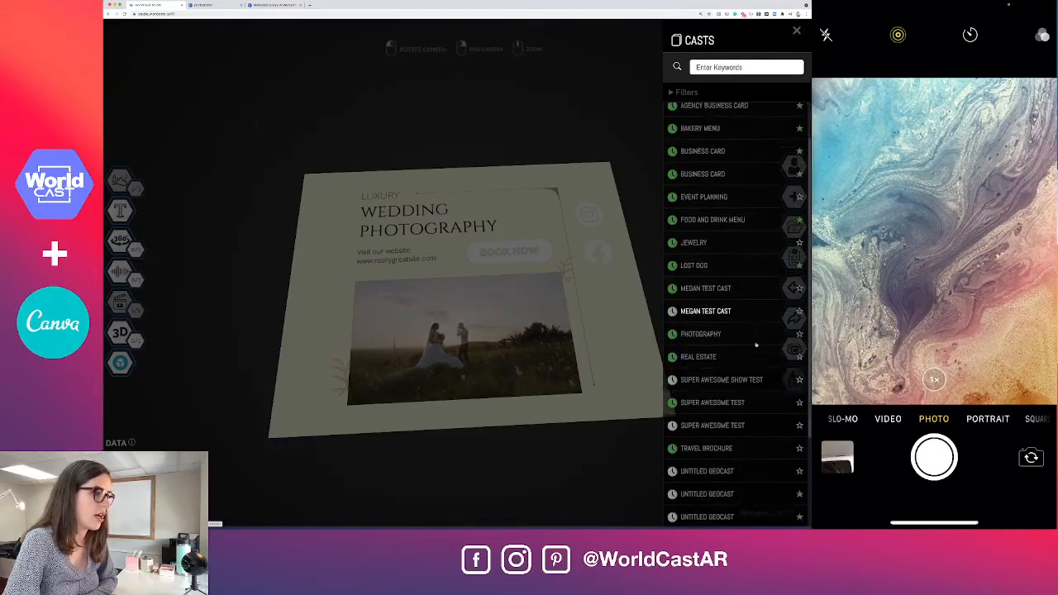
pyautogui.scroll(-1, 756, 345)
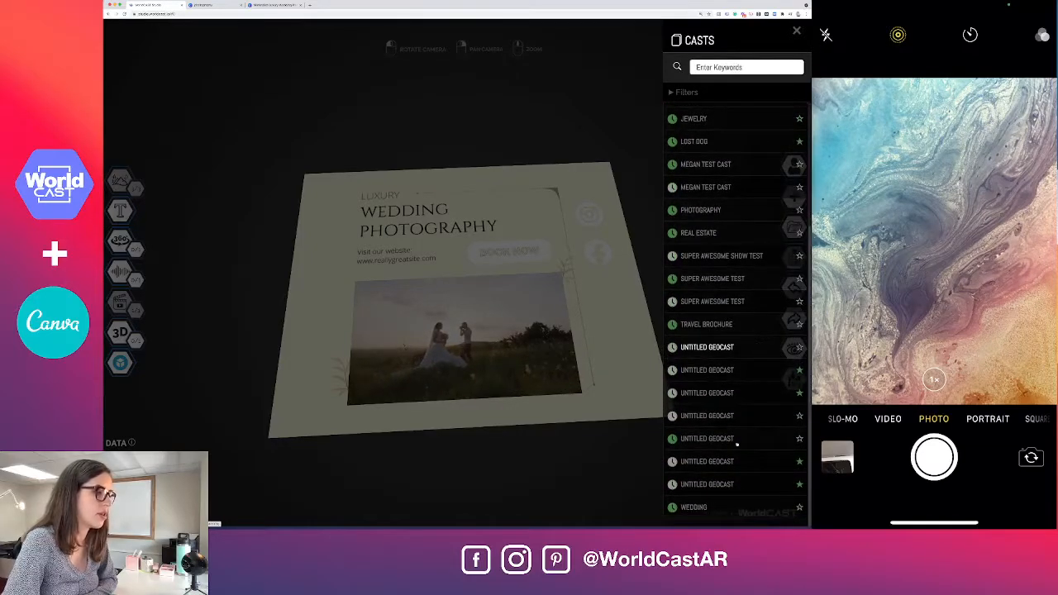
pyautogui.click(694, 508)
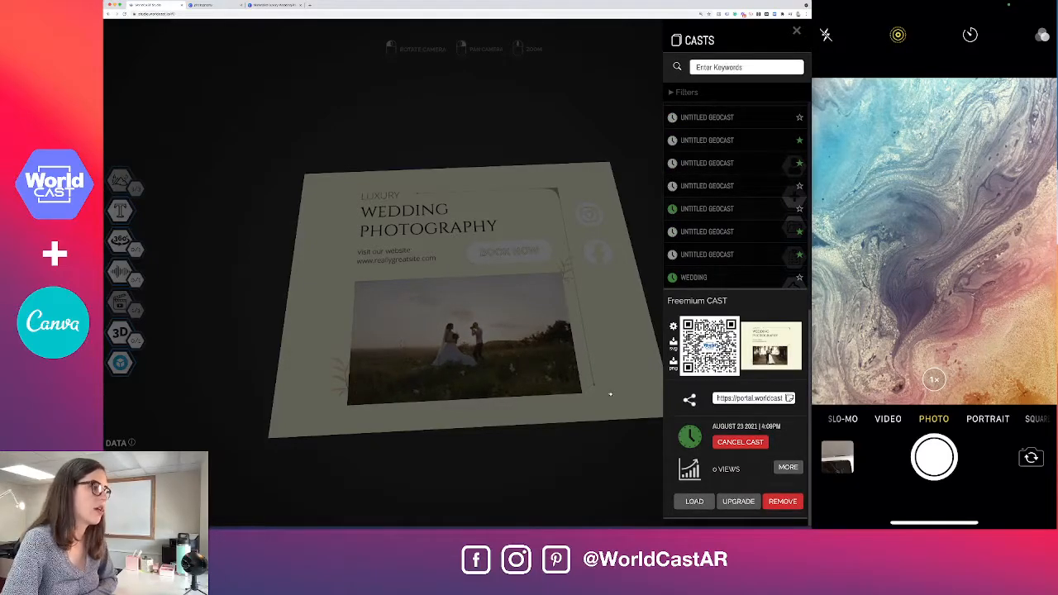
pyautogui.click(612, 316)
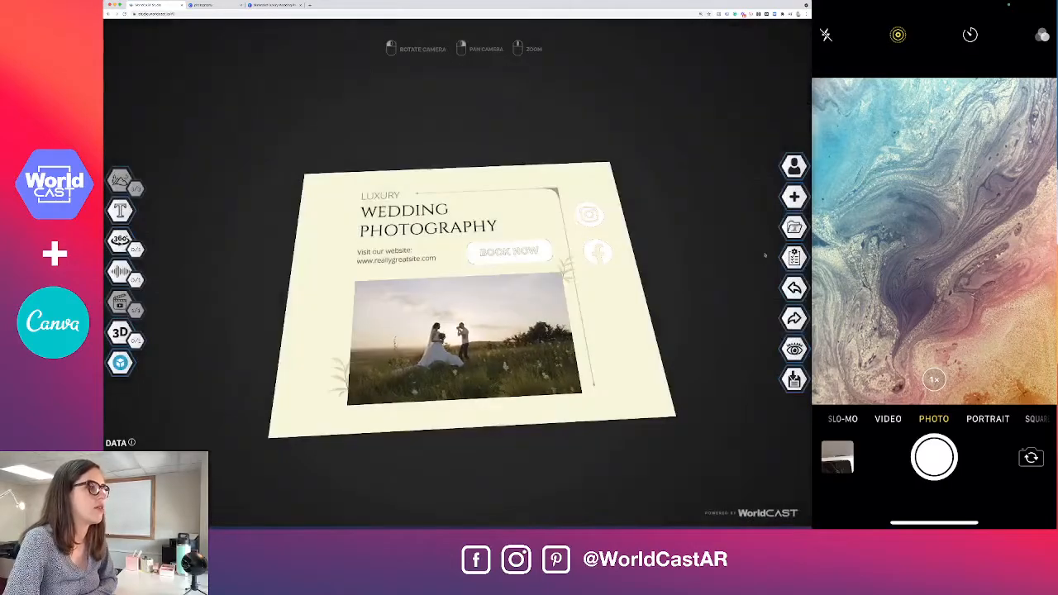
# - Open the Wedding cast's existing image for editing on Canva
pyautogui.click(794, 258)
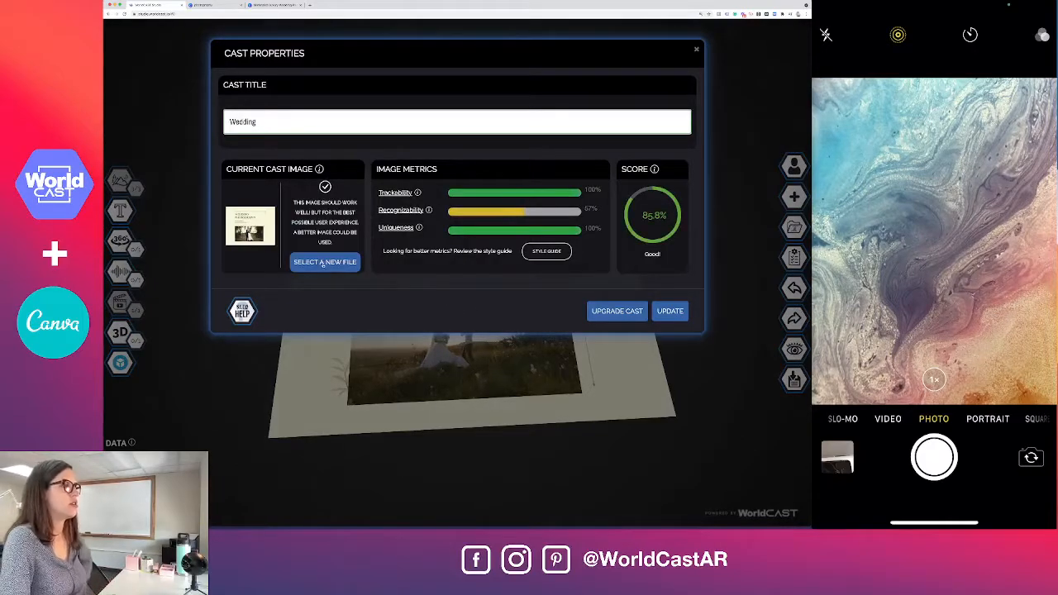
pyautogui.click(323, 263)
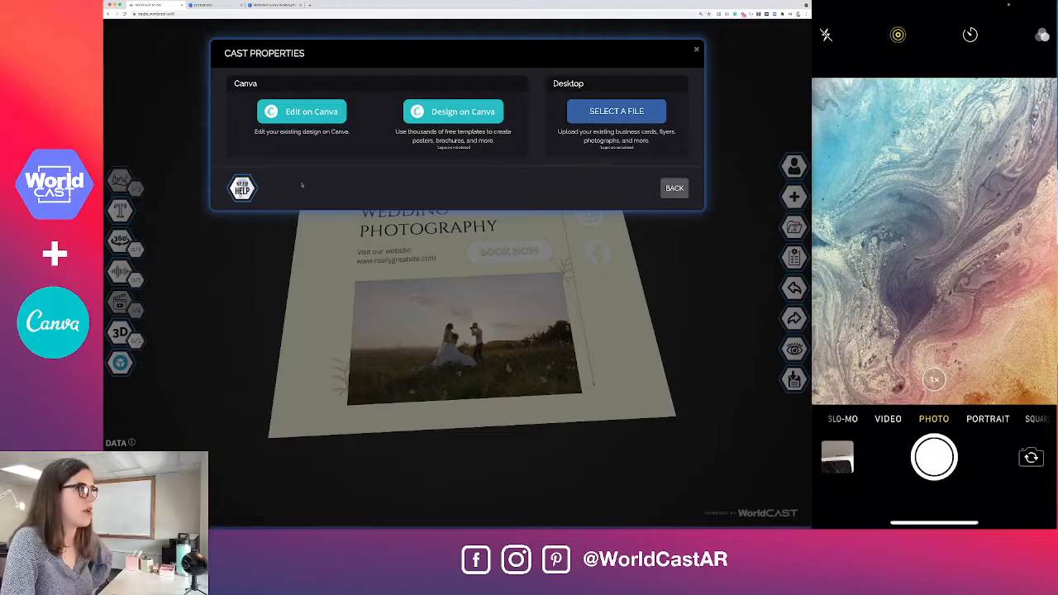
pyautogui.click(326, 116)
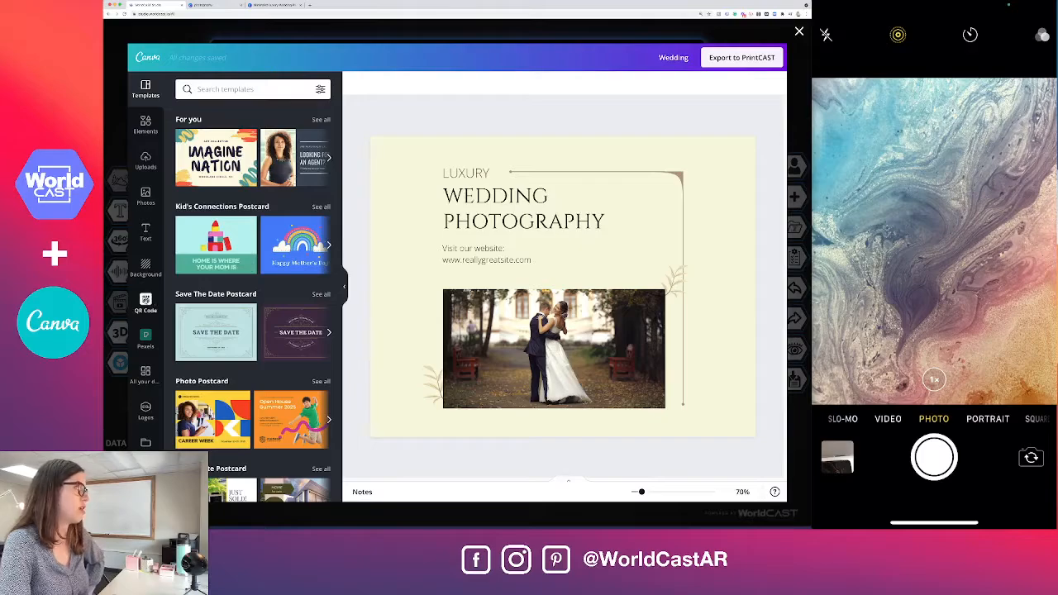
# - Generate a QR code on the postcard design from the copied cast share link
pyautogui.click(146, 302)
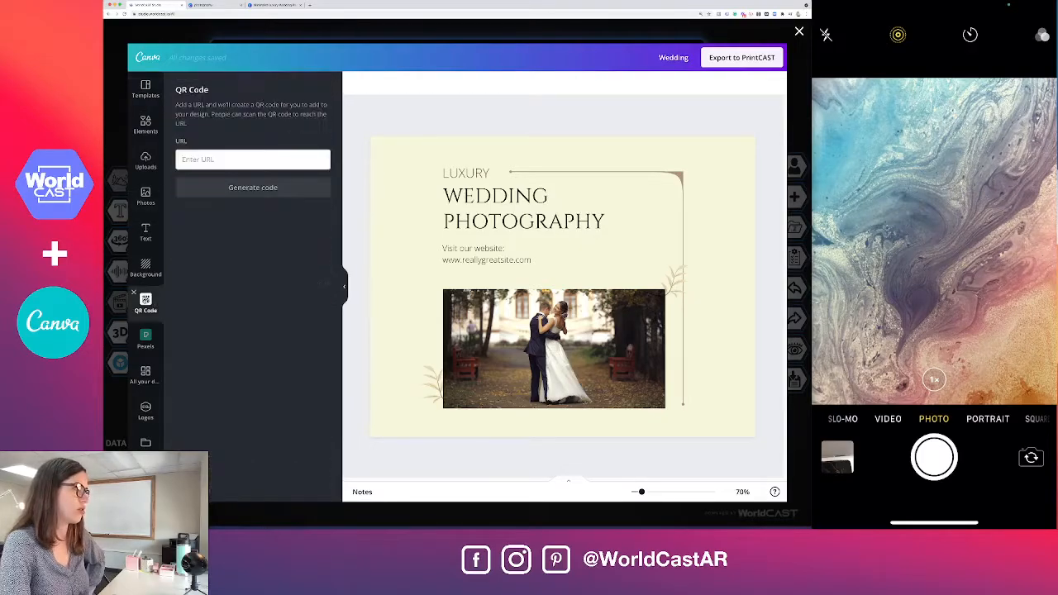
pyautogui.click(238, 158)
pyautogui.press('super+v')
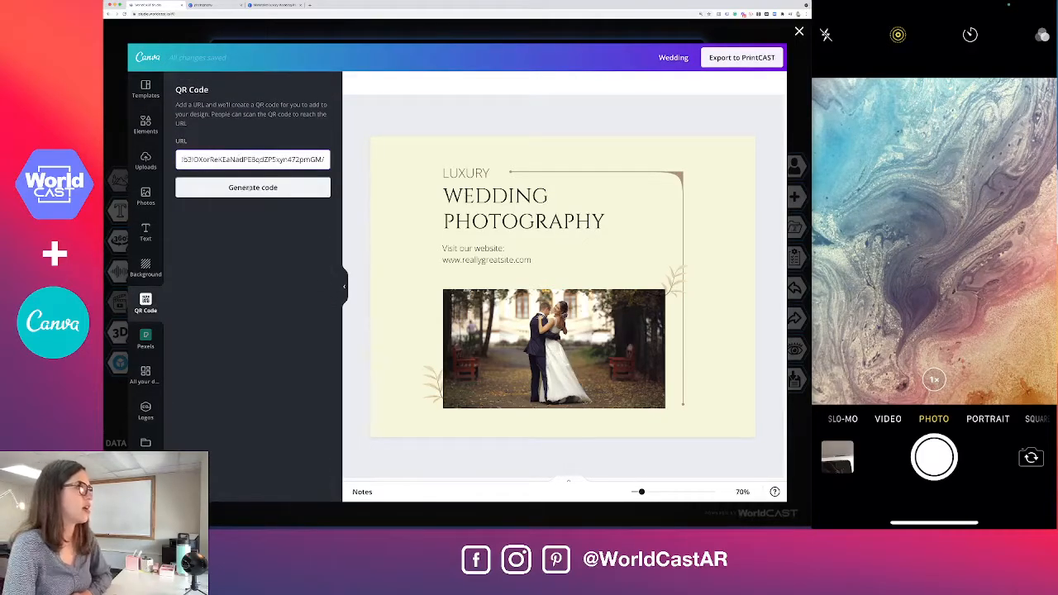
pyautogui.click(248, 189)
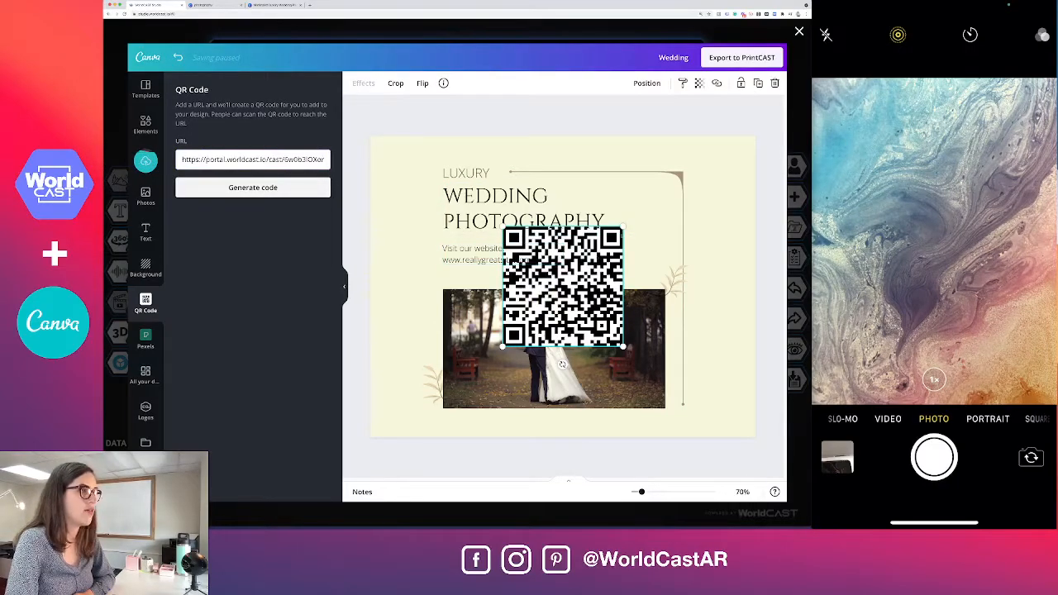
# - Shrink the QR code and place it in the lower-right corner of the postcard, beside the wedding photo
pyautogui.moveTo(623, 228); pyautogui.dragTo(725, 403)
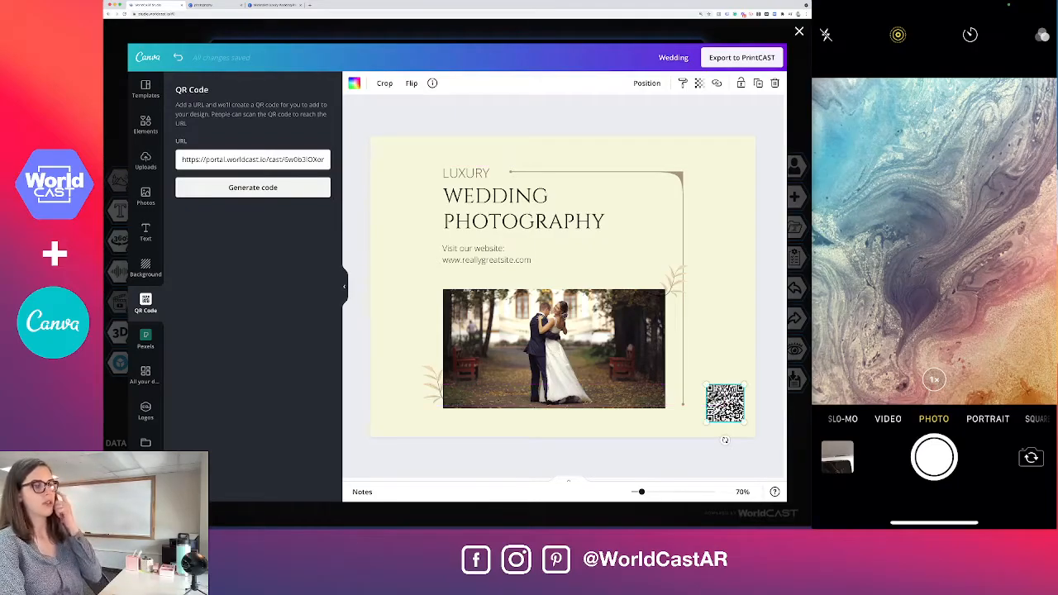
pyautogui.moveTo(744, 384); pyautogui.dragTo(743, 386)
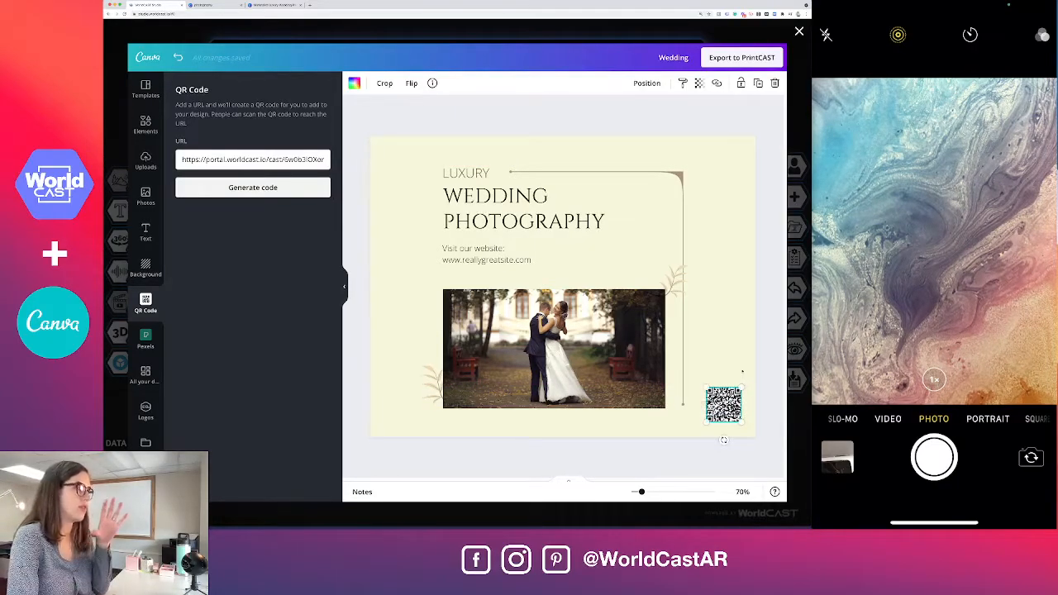
pyautogui.click(736, 315)
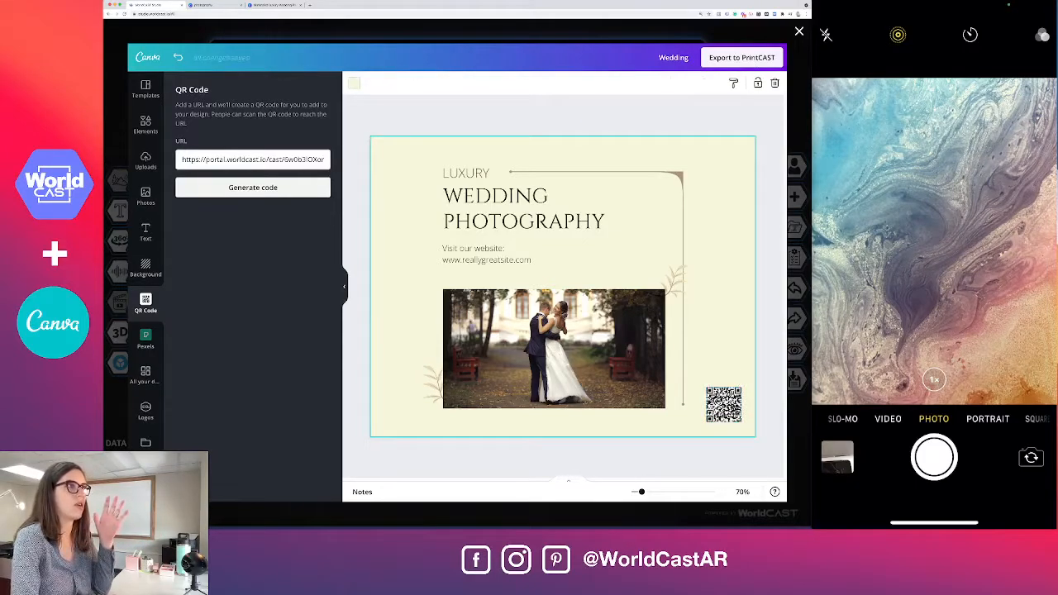
# - Export the design to PrintCAST and update the Wedding cast with the new image, ending back in the studio
pyautogui.click(728, 59)
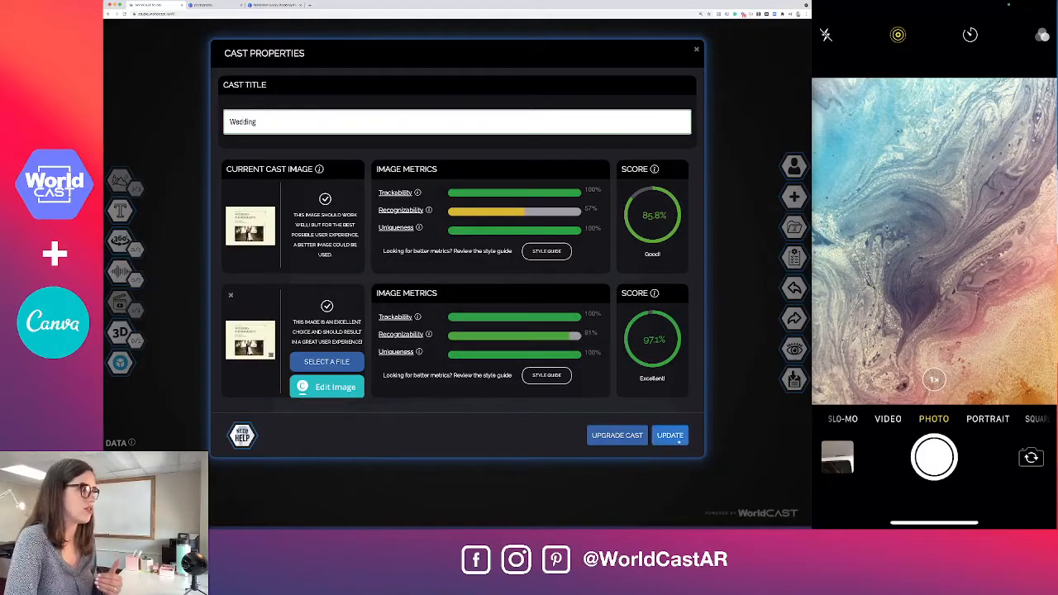
pyautogui.click(676, 439)
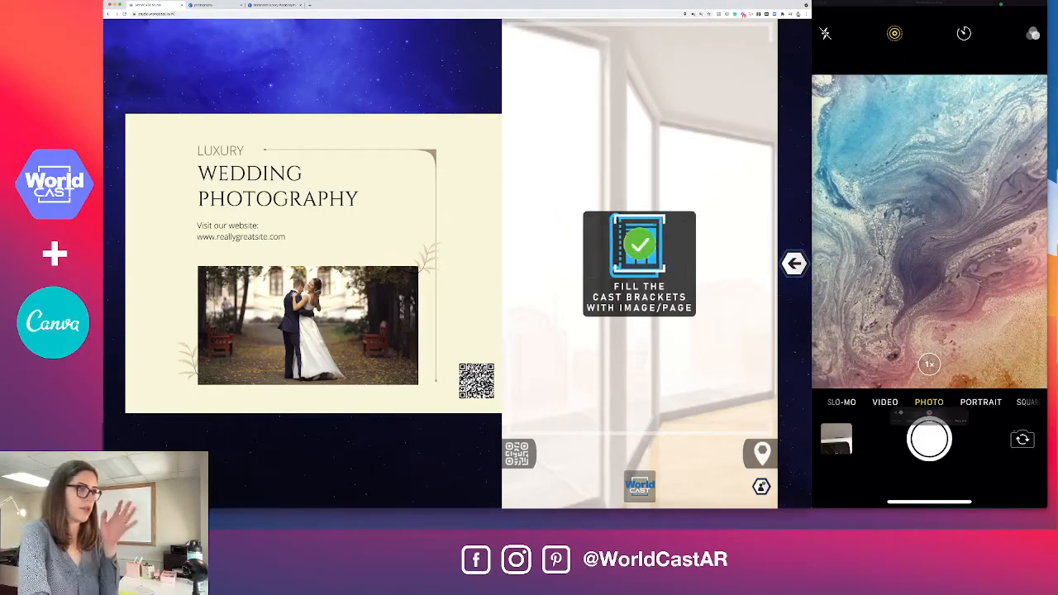
pyautogui.click(794, 263)
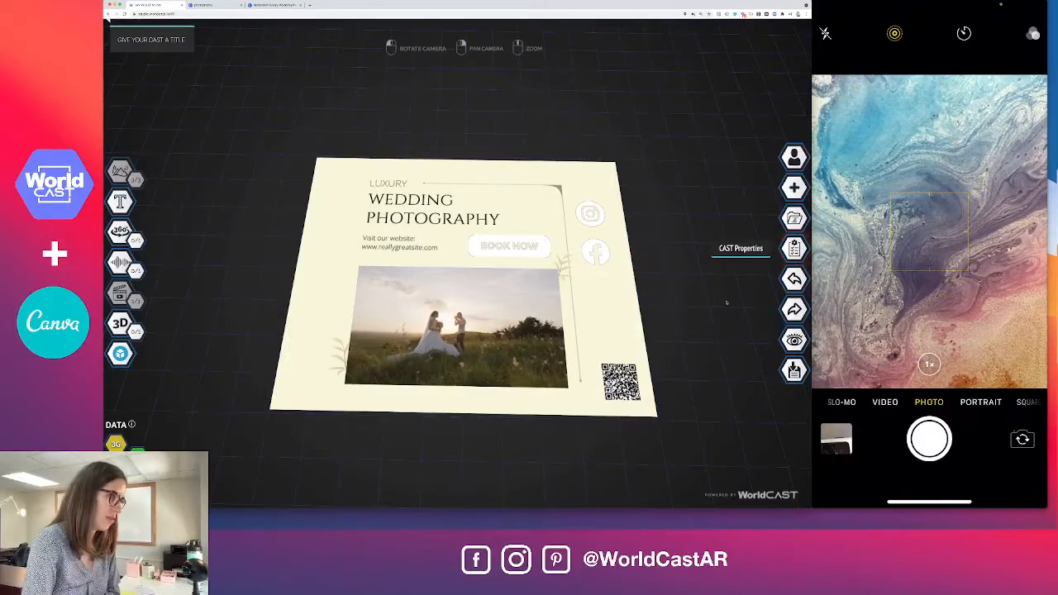
# - Upgrade the Wedding cast to the Premium package at $10 monthly per cast
pyautogui.moveTo(703, 303); pyautogui.dragTo(707, 328)
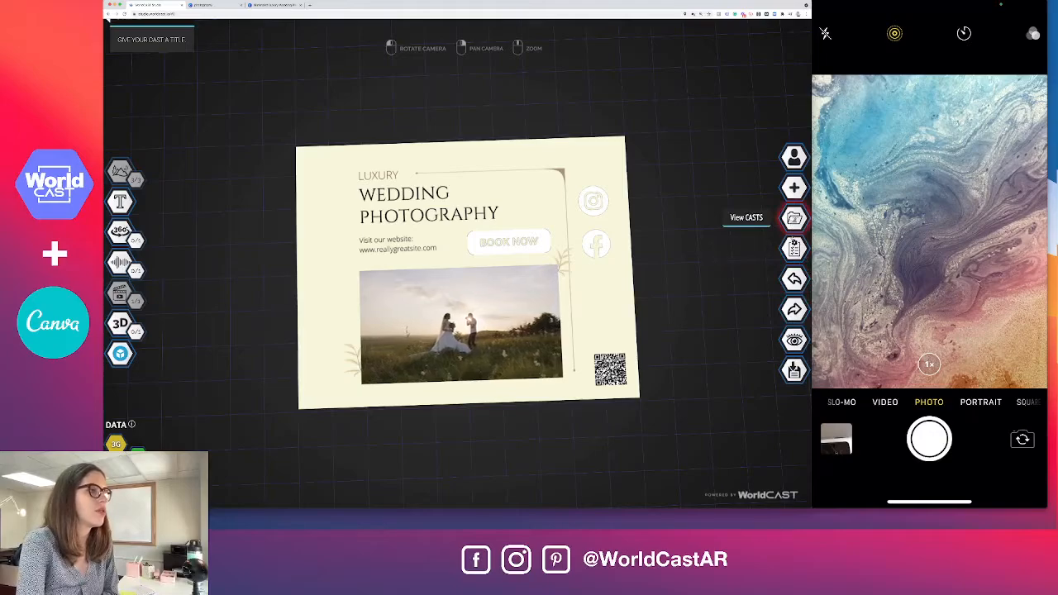
pyautogui.click(794, 248)
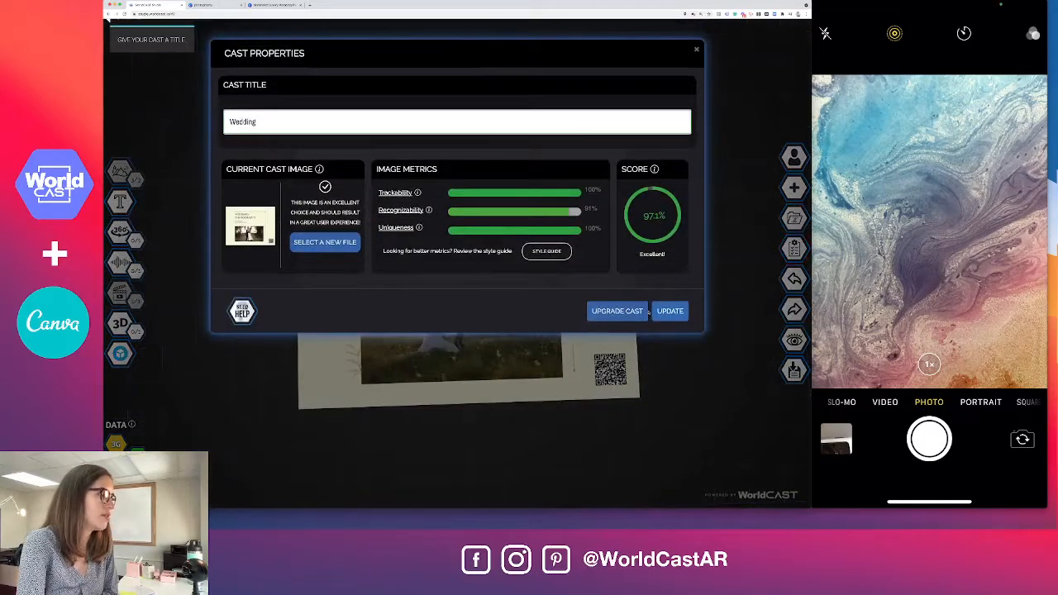
pyautogui.click(634, 312)
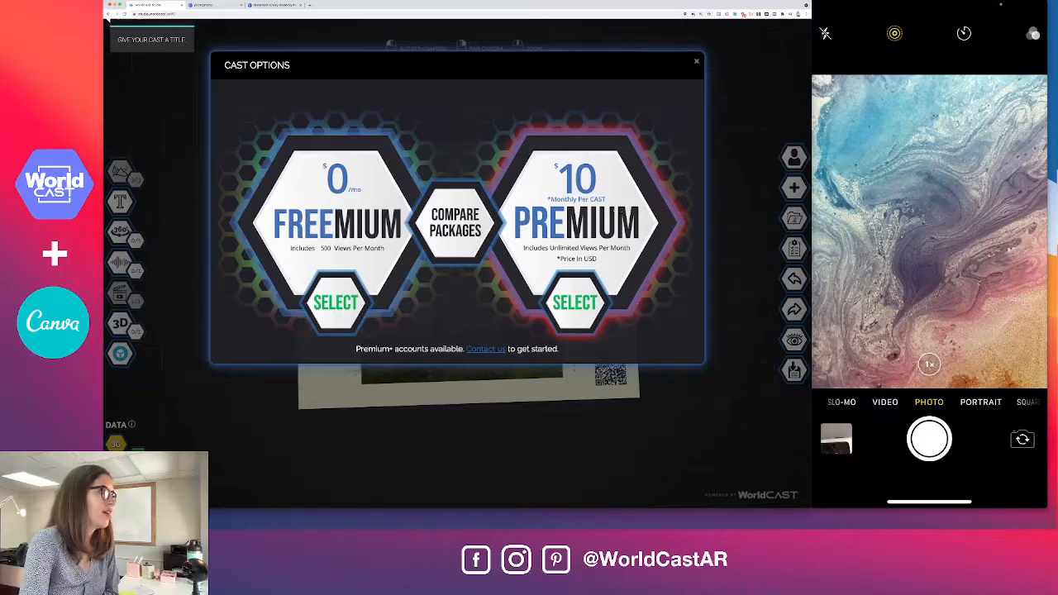
pyautogui.click(591, 209)
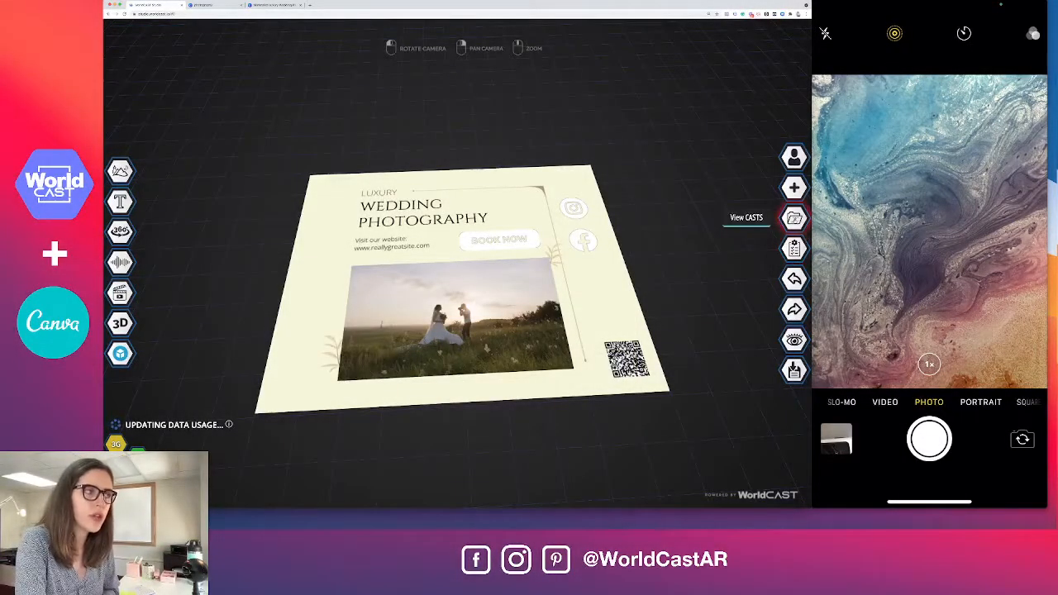
# - Review the Photography cast's metrics, including total views, link clicks and the view locations map zoomed in on North America, and close them
pyautogui.click(794, 217)
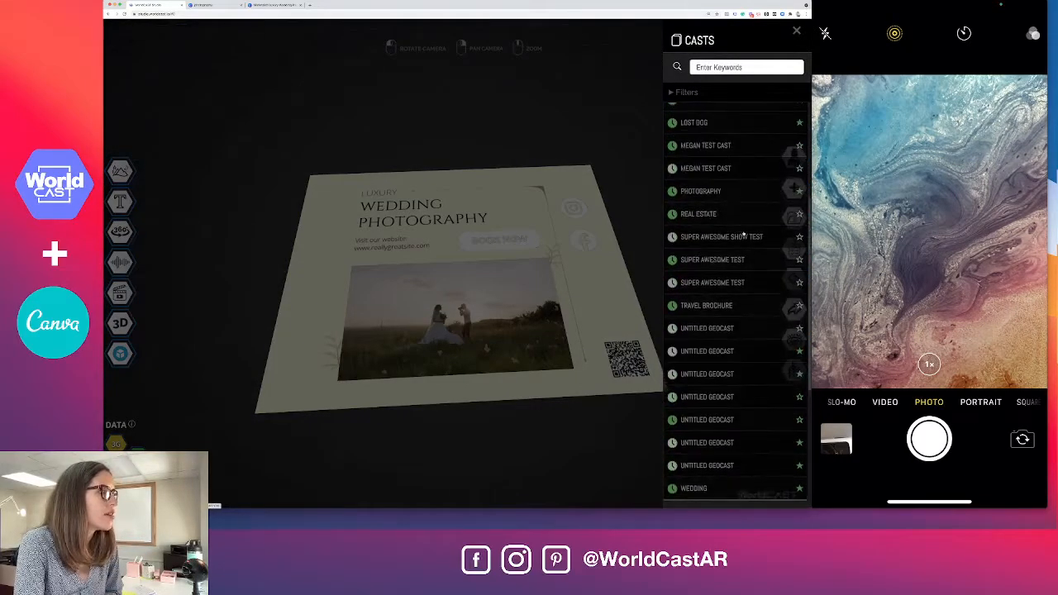
pyautogui.click(701, 191)
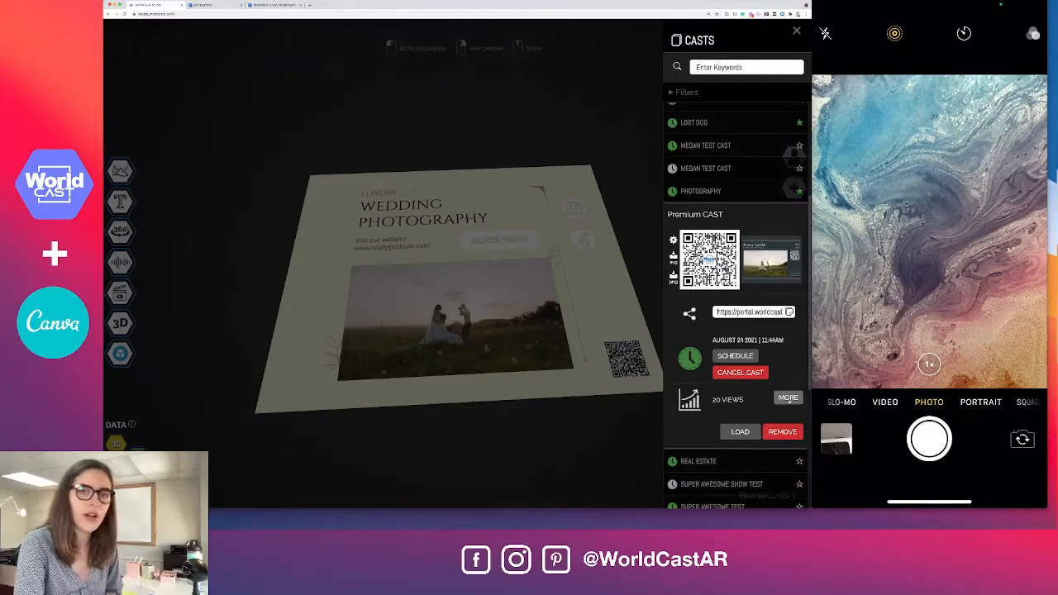
pyautogui.click(787, 398)
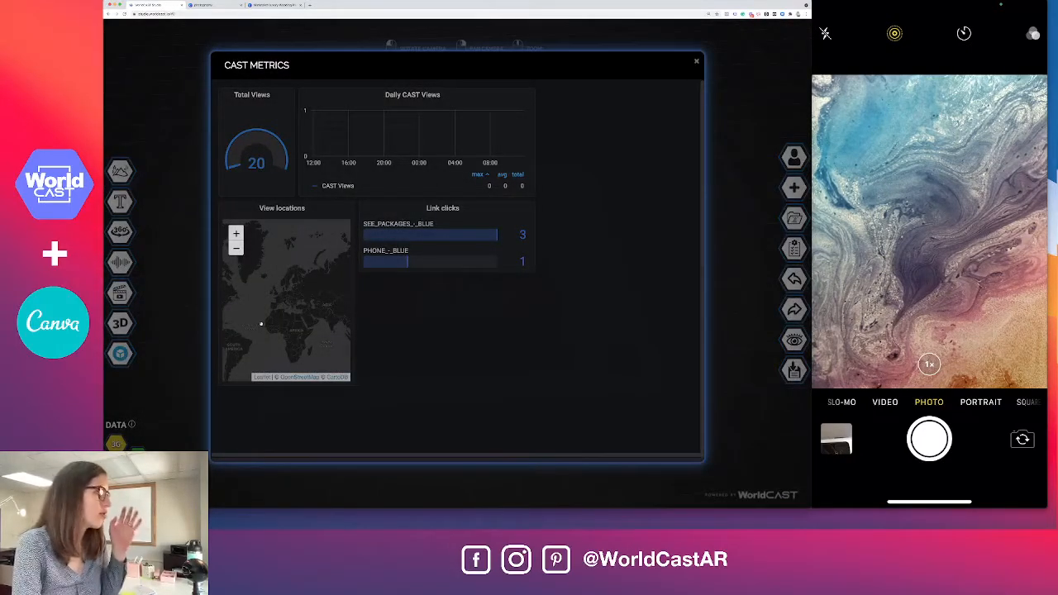
pyautogui.moveTo(262, 324); pyautogui.dragTo(301, 314)
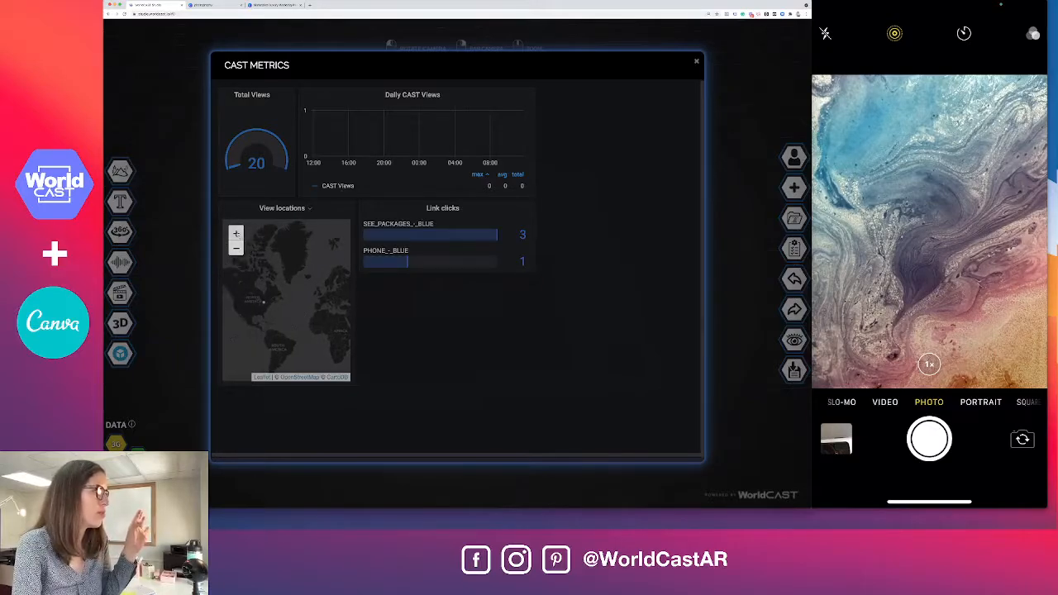
pyautogui.click(236, 234)
pyautogui.moveTo(268, 299); pyautogui.dragTo(287, 293)
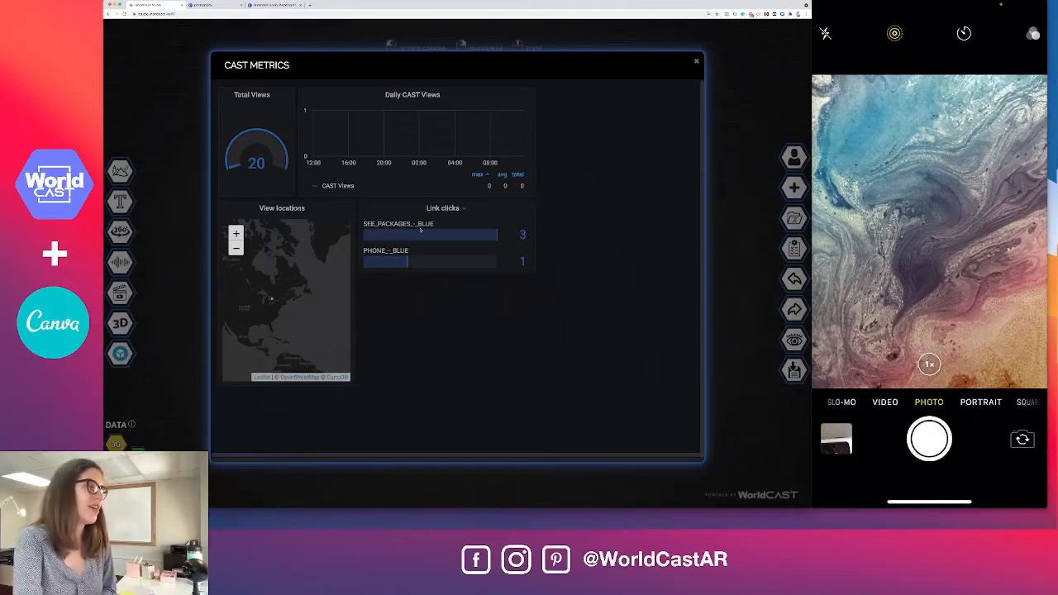
pyautogui.click(697, 63)
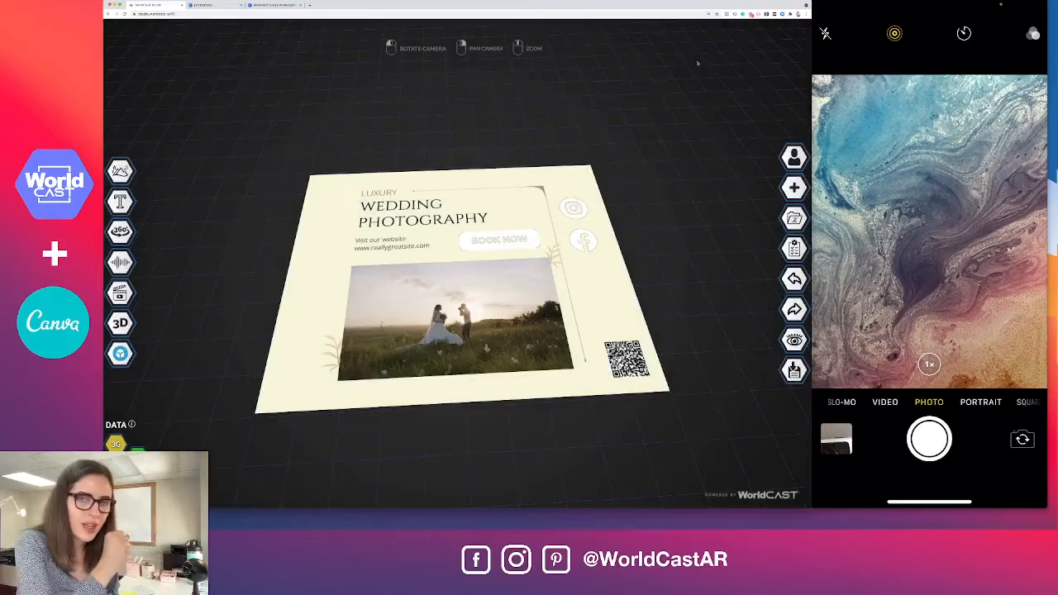